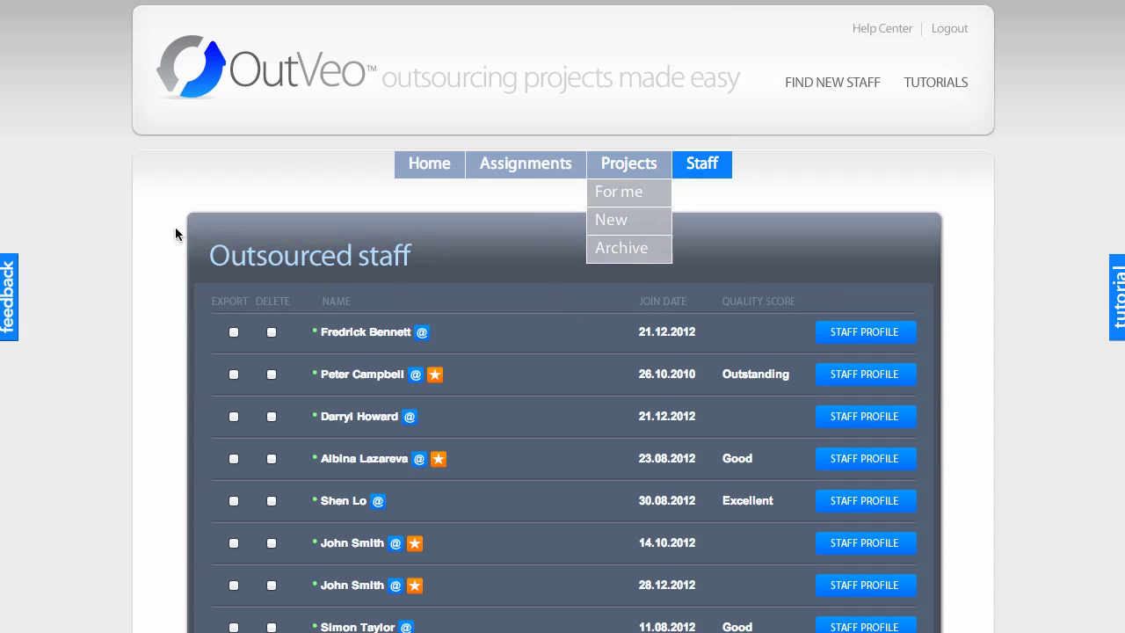
Open the profile of the first person in the outsourced staff list and display the options for changing their availability status
{"action": "scroll", "coordinate": [143, 235], "scroll_direction": "down", "scroll_amount": 2}
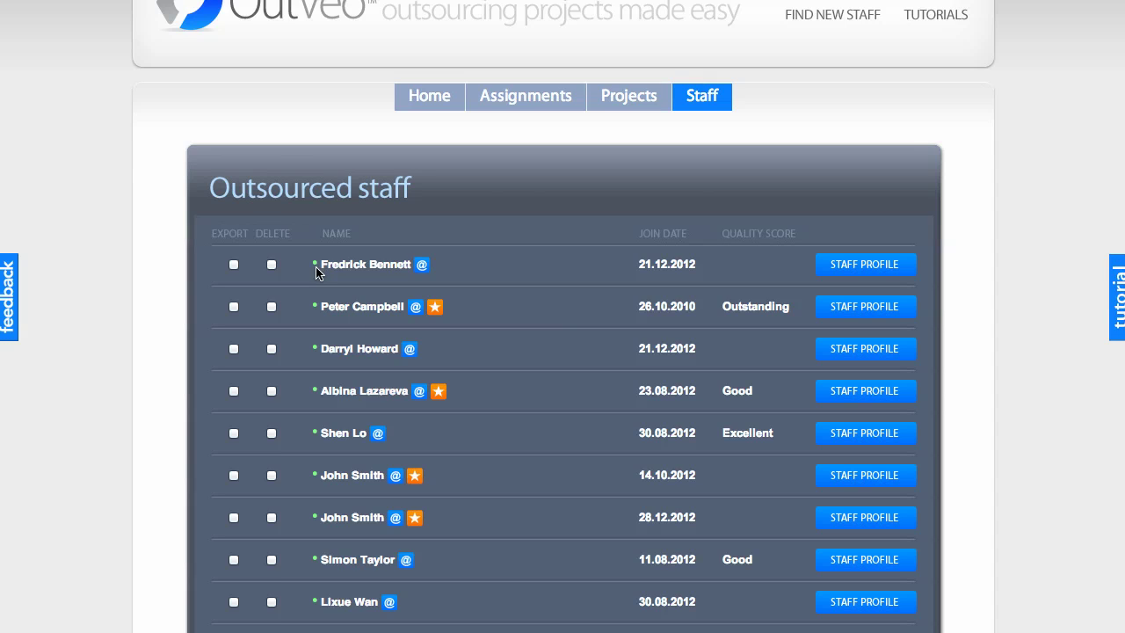
{"action": "mouse_move", "coordinate": [313, 265]}
{"action": "scroll", "coordinate": [337, 282], "scroll_direction": "down", "scroll_amount": 1}
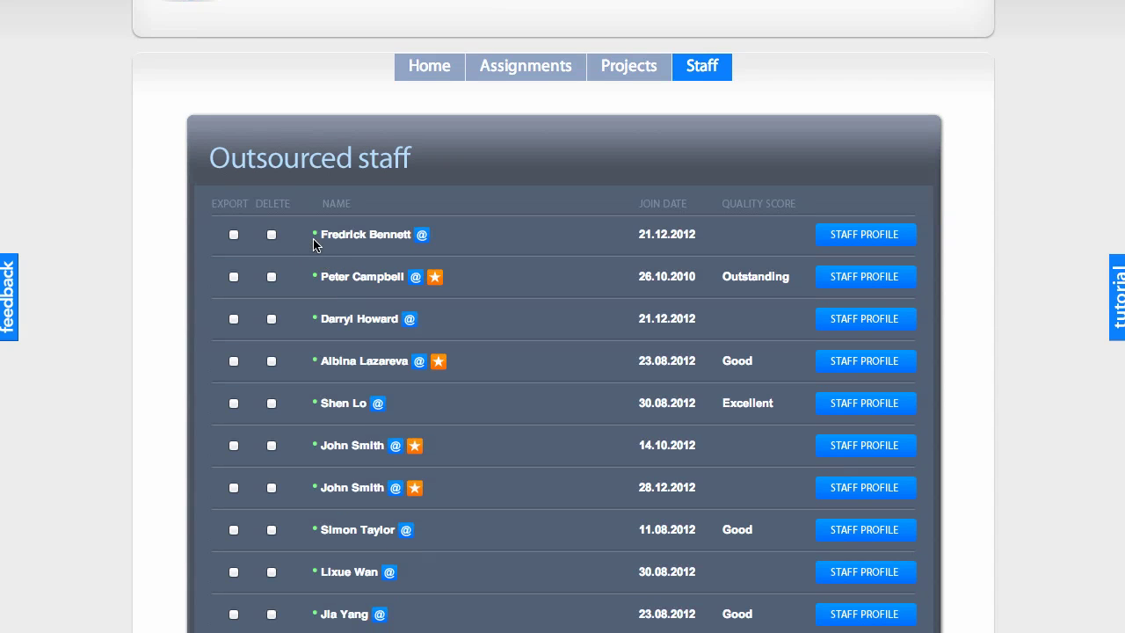
{"action": "left_click", "coordinate": [861, 237]}
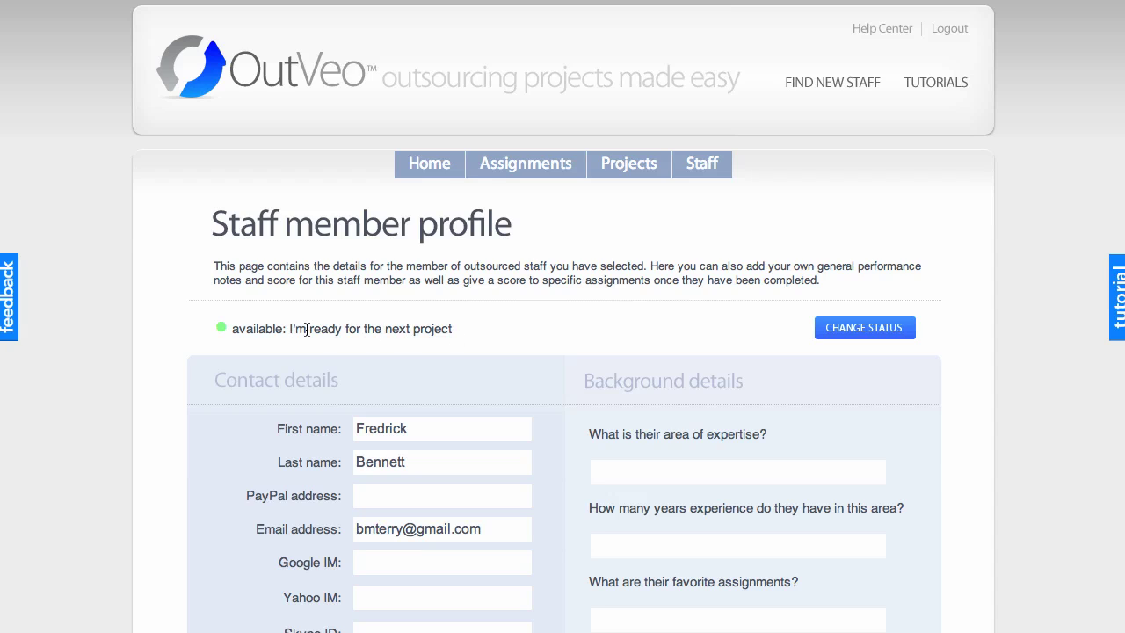
{"action": "left_click", "coordinate": [862, 327]}
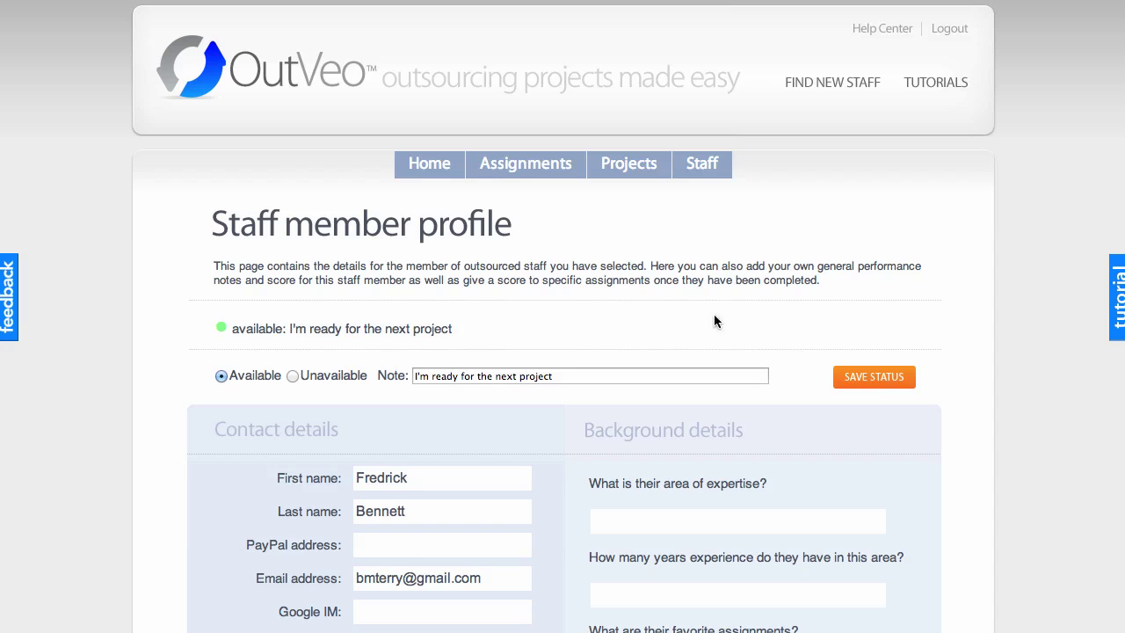
Set the staff member's area of expertise to "SEO, site submissions, writing content, tech" in the background details
{"action": "scroll", "coordinate": [970, 319], "scroll_direction": "down", "scroll_amount": 4}
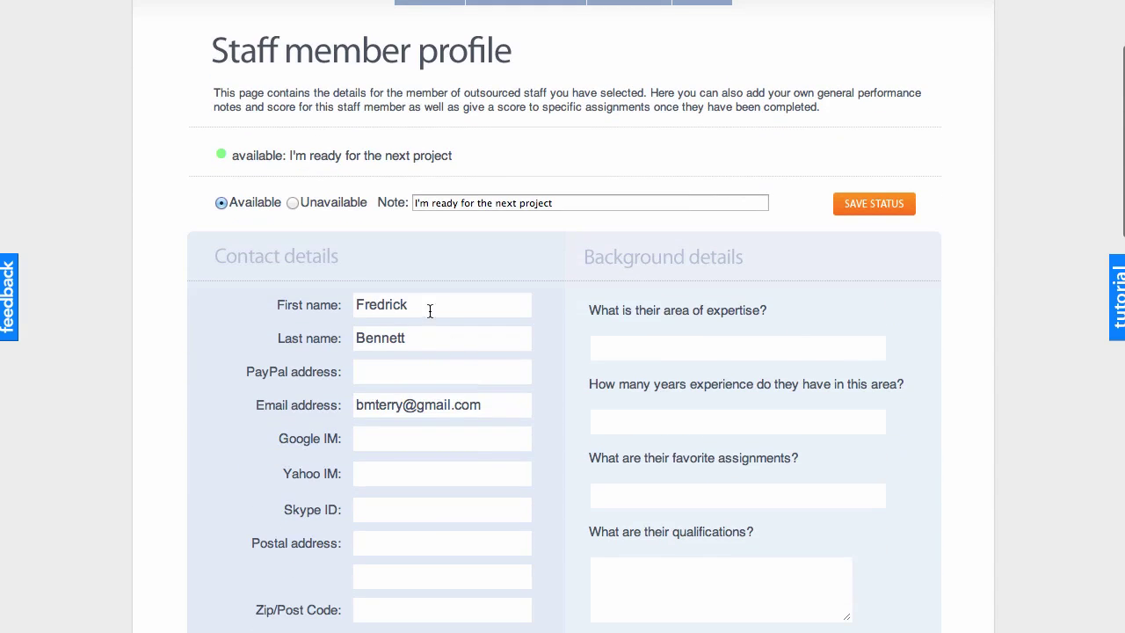
{"action": "scroll", "coordinate": [436, 314], "scroll_direction": "down", "scroll_amount": 1}
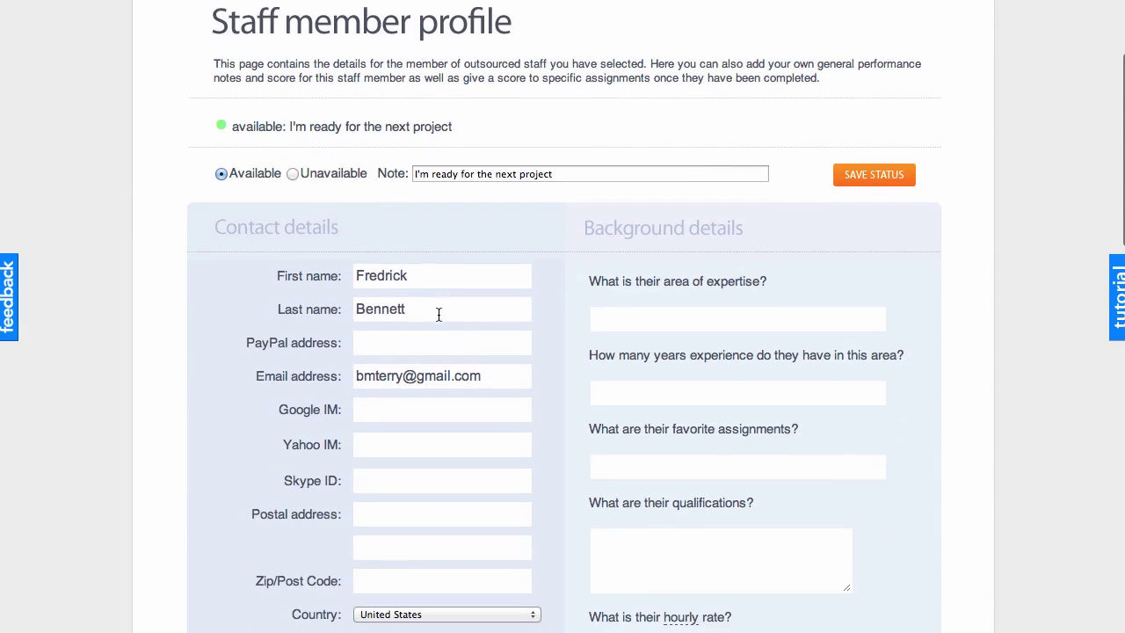
{"action": "left_click", "coordinate": [615, 321]}
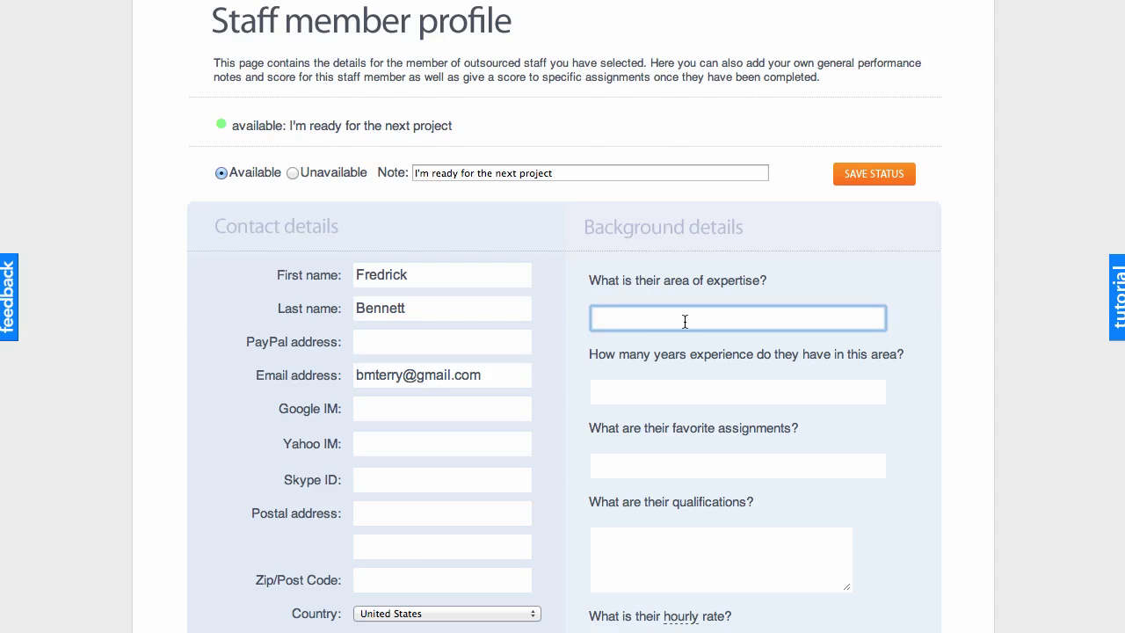
{"action": "type", "text": "SEO"}
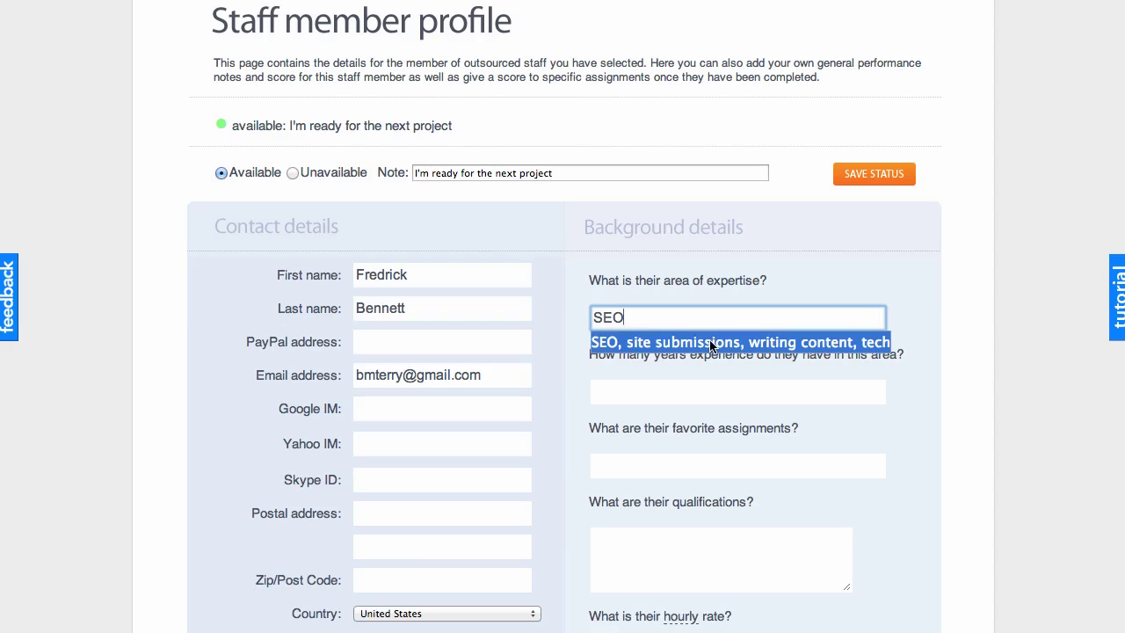
{"action": "left_click", "coordinate": [715, 343]}
{"action": "left_click", "coordinate": [907, 314]}
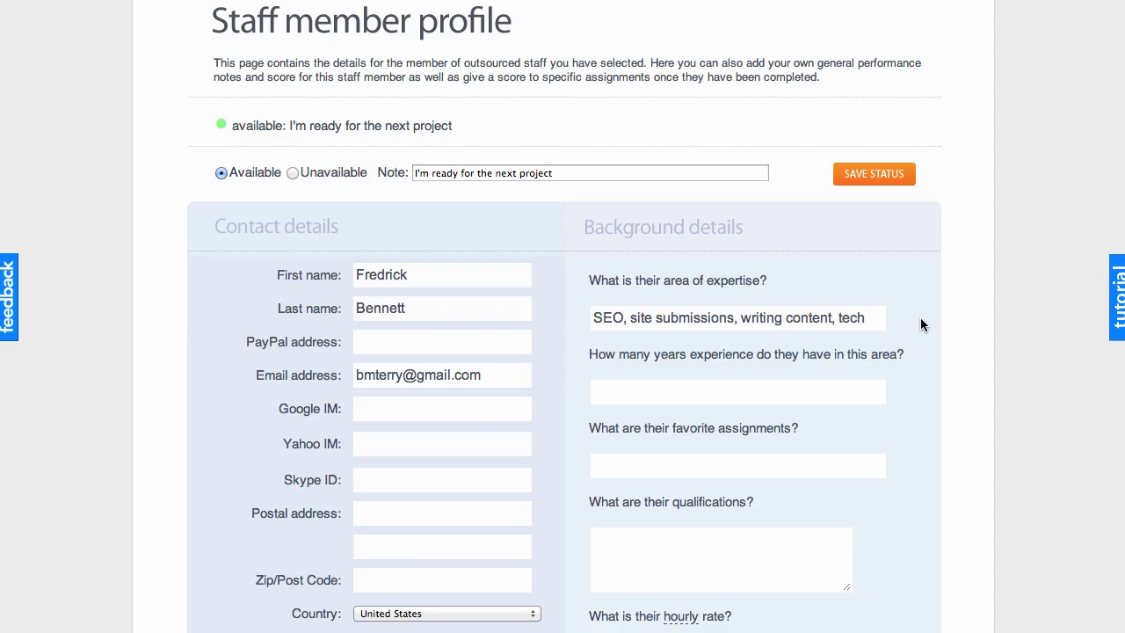
Enter "3 years" as the experience in this area and "writing articles" as the favorite assignments
{"action": "left_click", "coordinate": [683, 397]}
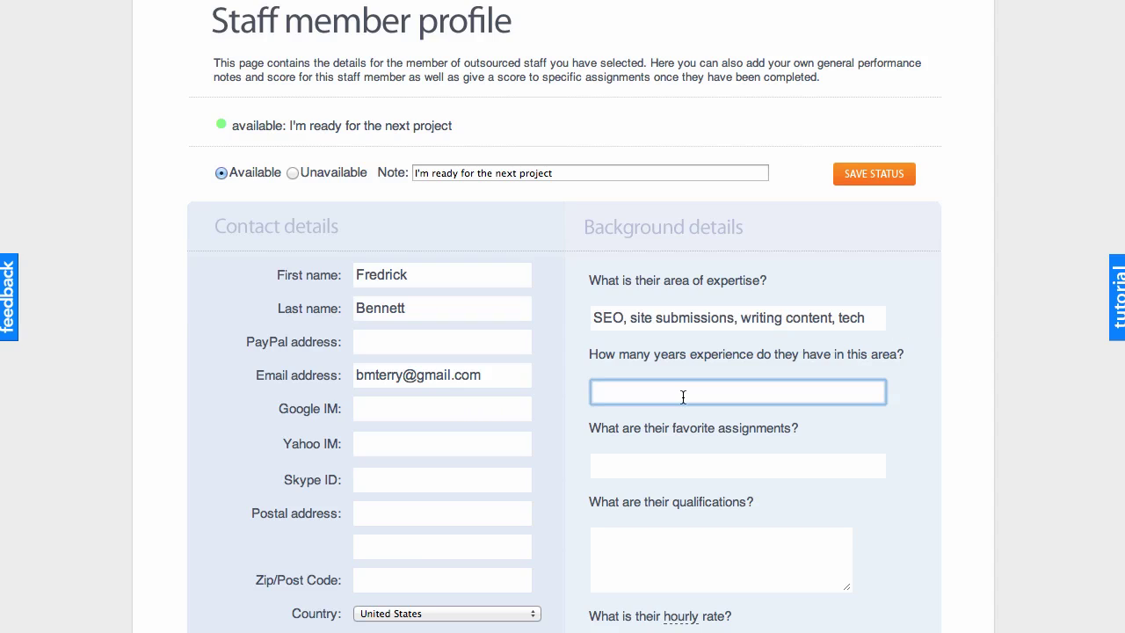
{"action": "type", "text": "3"}
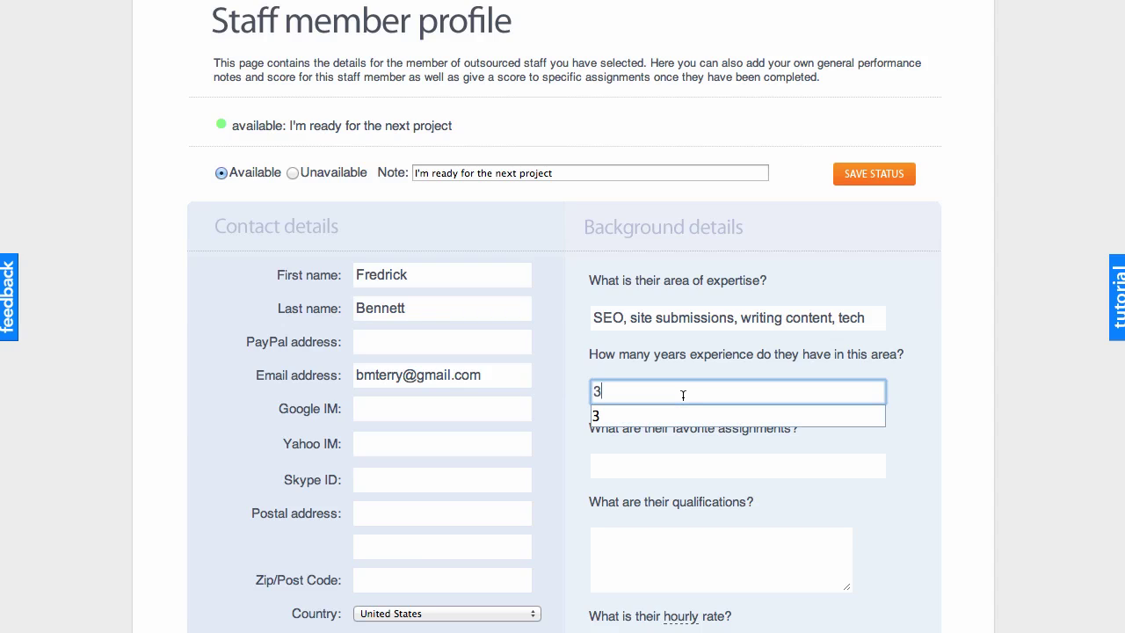
{"action": "type", "text": " years"}
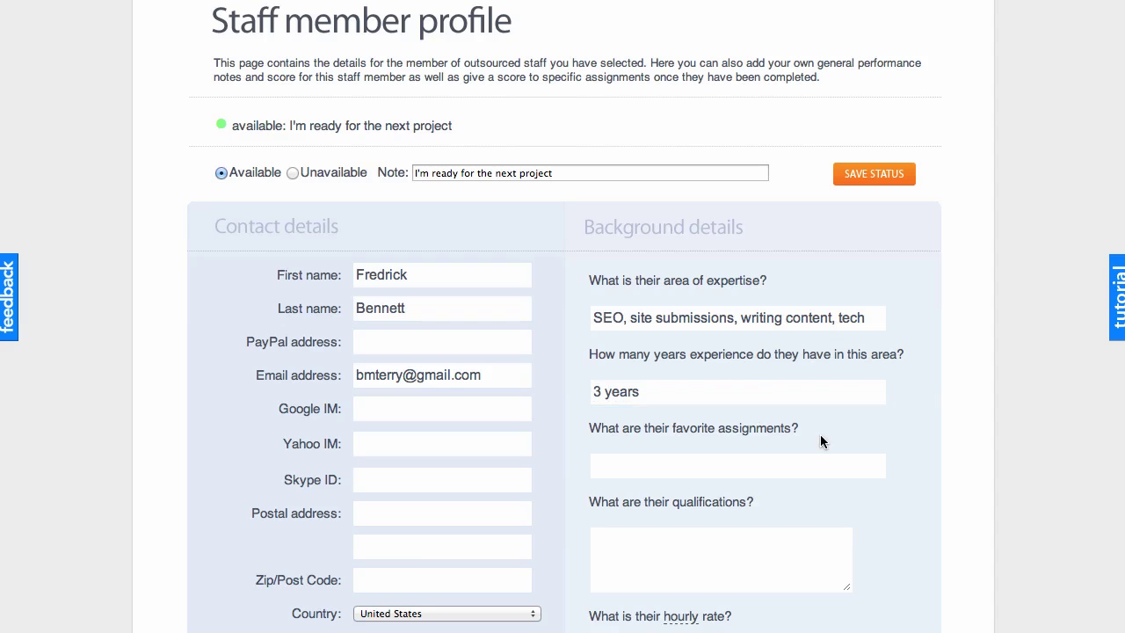
{"action": "left_click", "coordinate": [669, 468]}
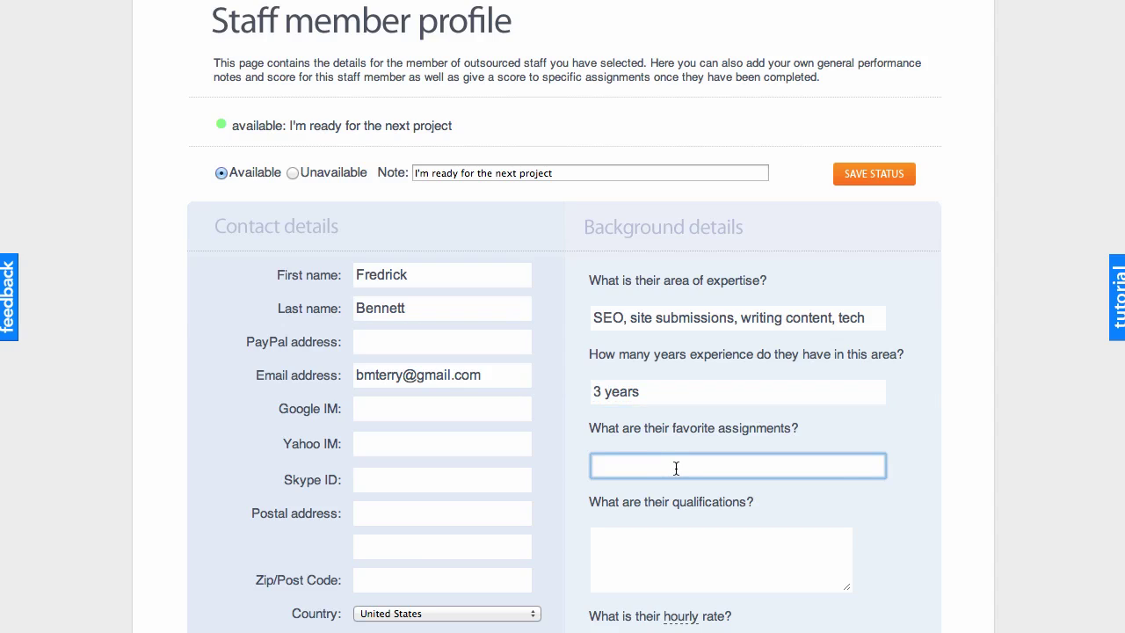
{"action": "type", "text": "writingf"}
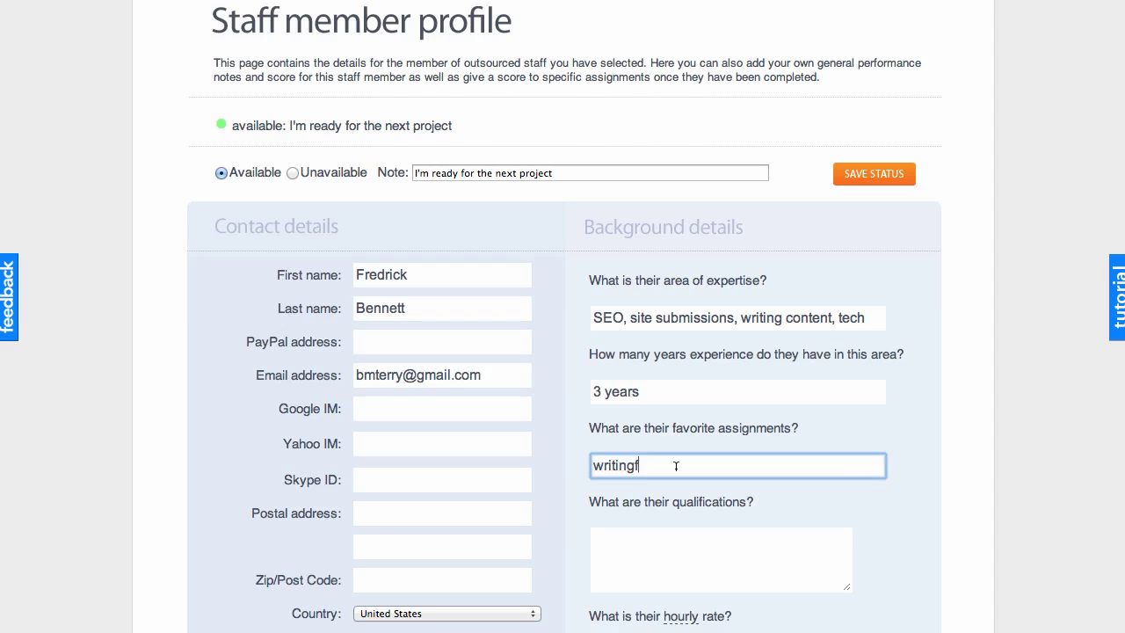
{"action": "key", "text": "BackSpace"}
{"action": "type", "text": "articles"}
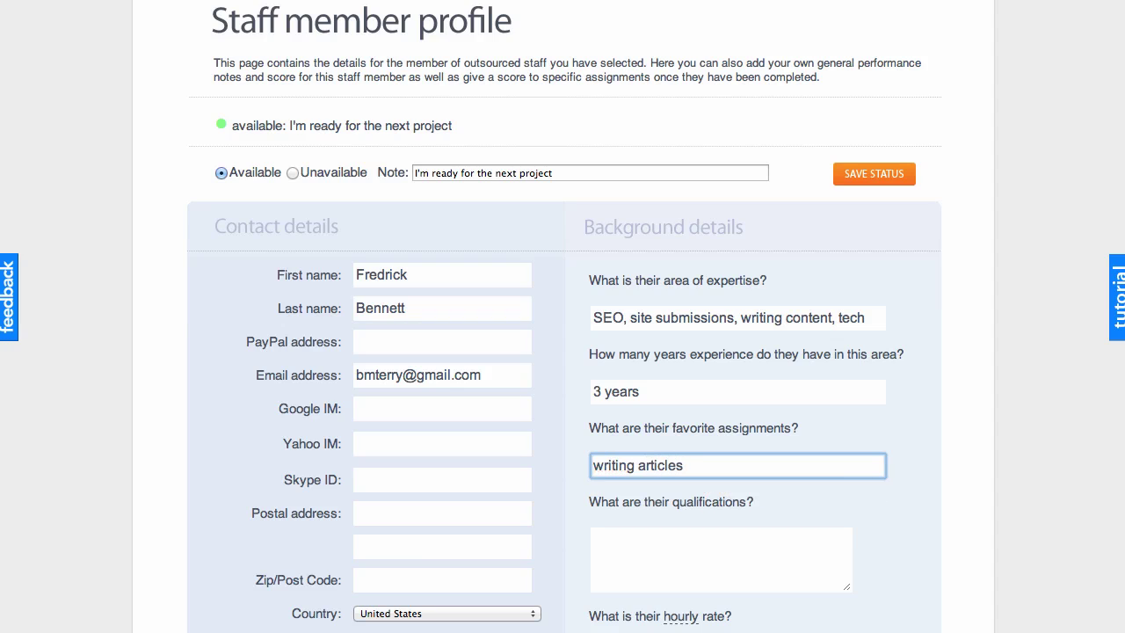
{"action": "left_click", "coordinate": [926, 486]}
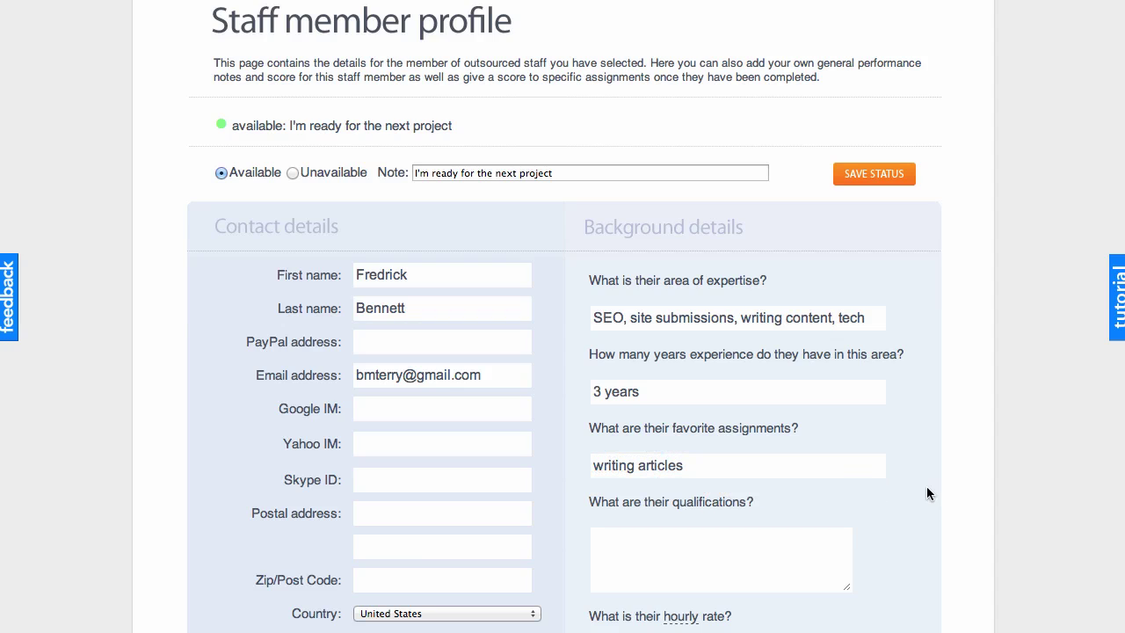
Review the empty qualifications field and the remaining contact fields, from instant messaging and postal address to time zone and telephone
{"action": "left_click", "coordinate": [703, 558]}
{"action": "scroll", "coordinate": [1028, 510], "scroll_direction": "down", "scroll_amount": 1}
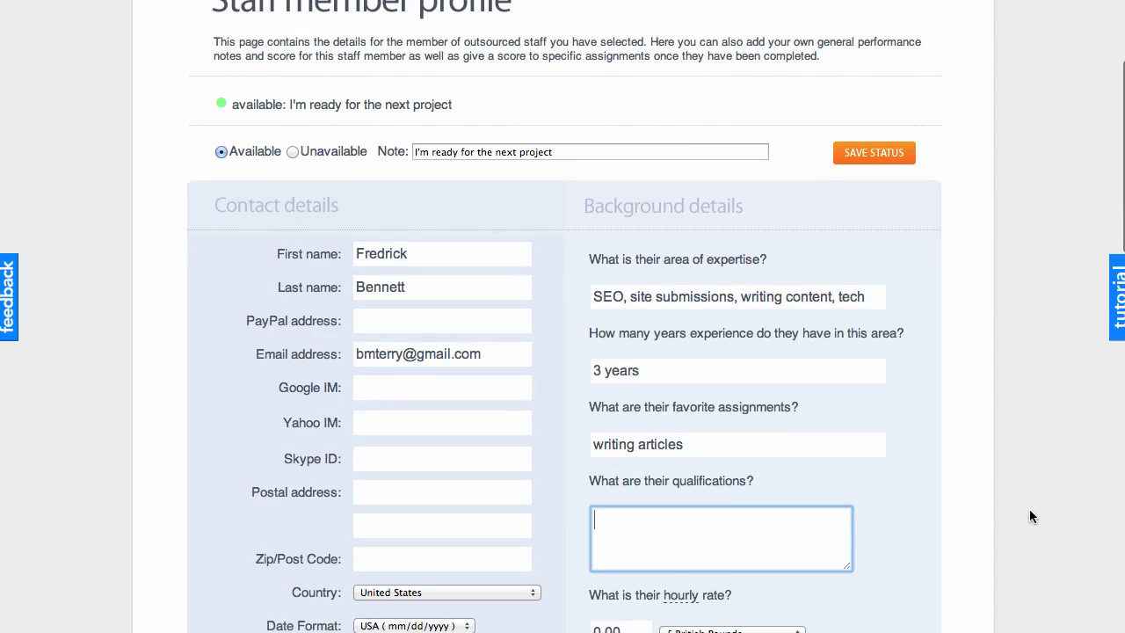
{"action": "left_click", "coordinate": [401, 387]}
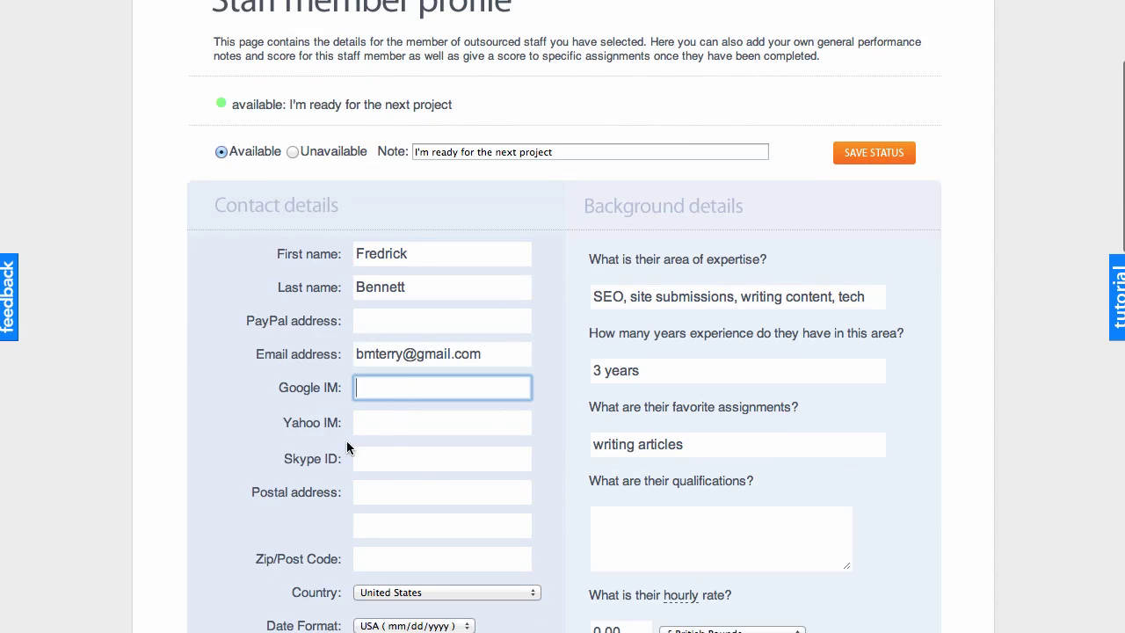
{"action": "scroll", "coordinate": [232, 435], "scroll_direction": "down", "scroll_amount": 5}
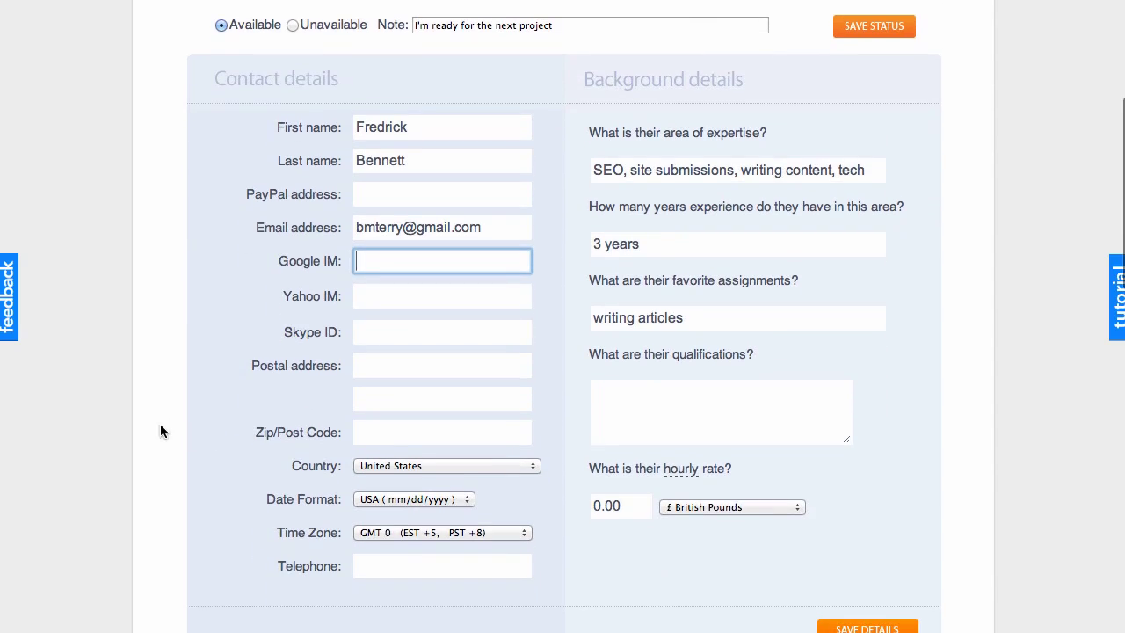
{"action": "scroll", "coordinate": [926, 498], "scroll_direction": "down", "scroll_amount": 4}
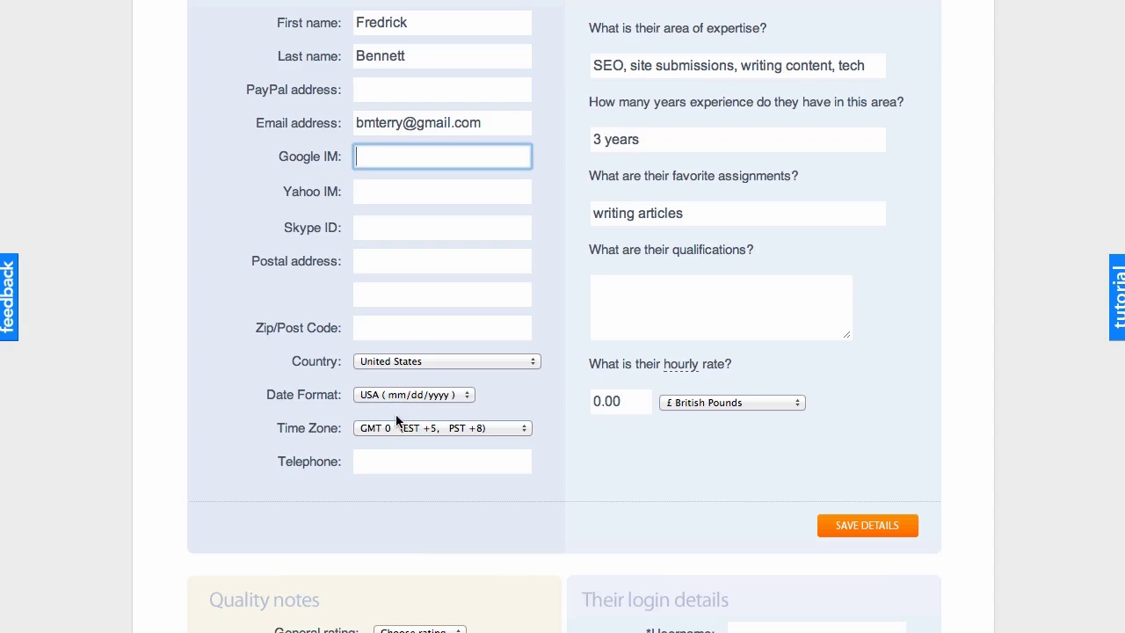
{"action": "scroll", "coordinate": [889, 416], "scroll_direction": "down", "scroll_amount": 3}
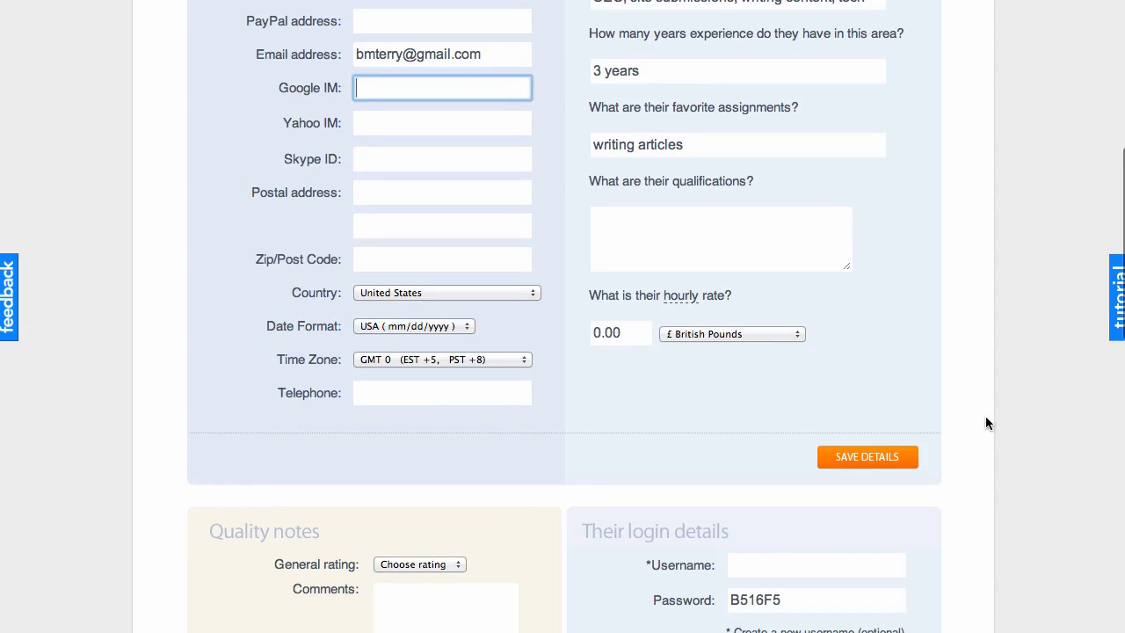
{"action": "scroll", "coordinate": [1014, 429], "scroll_direction": "down", "scroll_amount": 1}
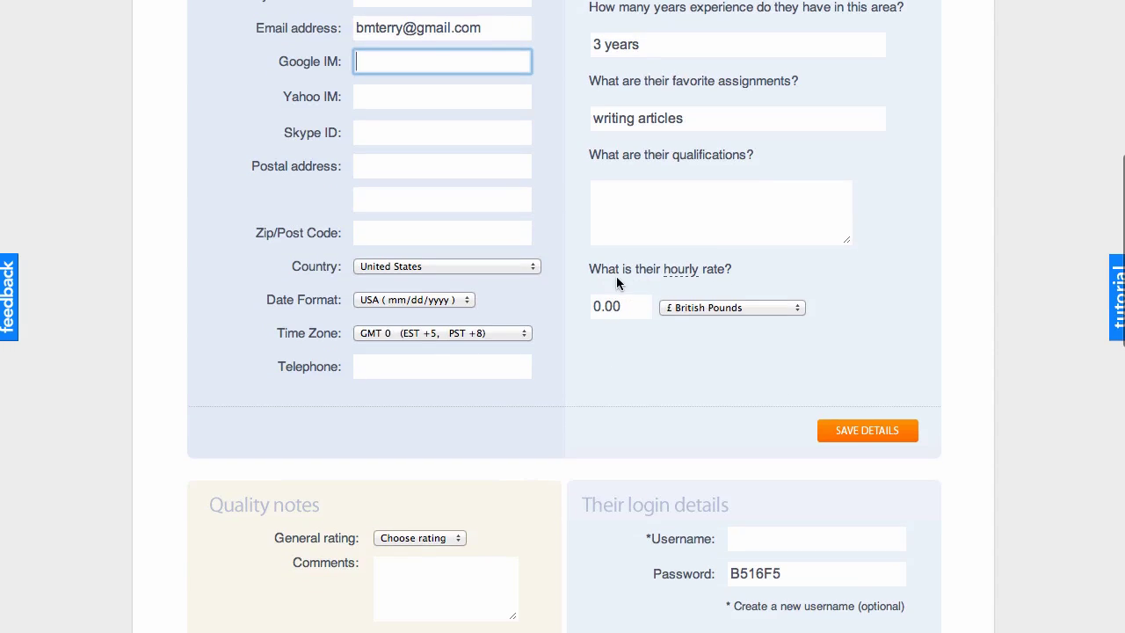
Change the hourly rate type to "other" with the custom text "2 glasses of water"
{"action": "left_click", "coordinate": [680, 270]}
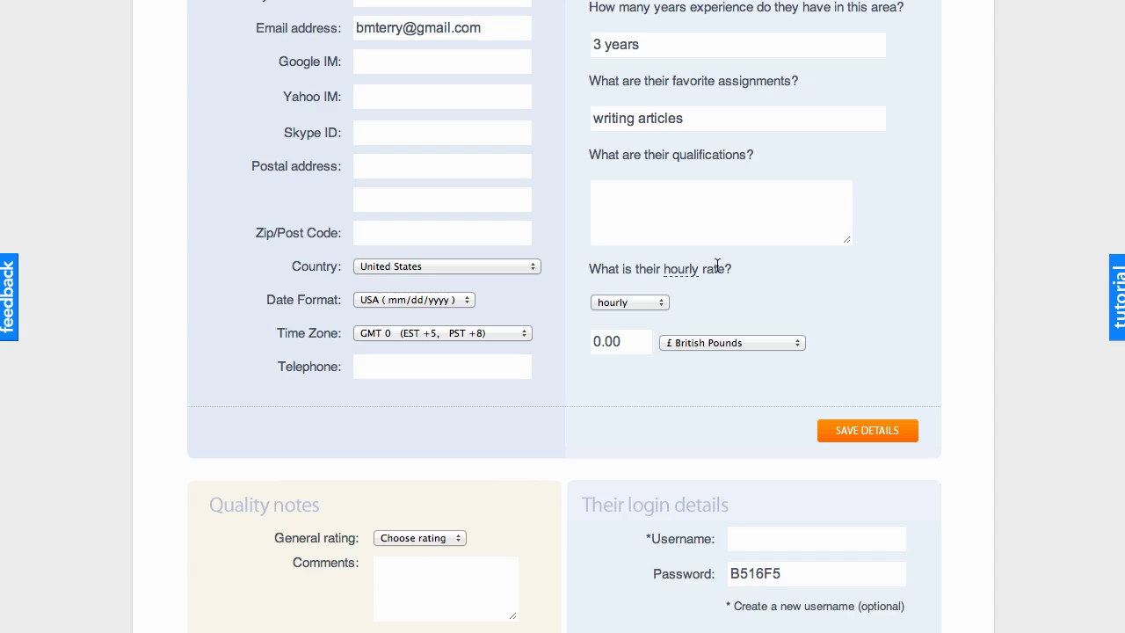
{"action": "left_click", "coordinate": [637, 301]}
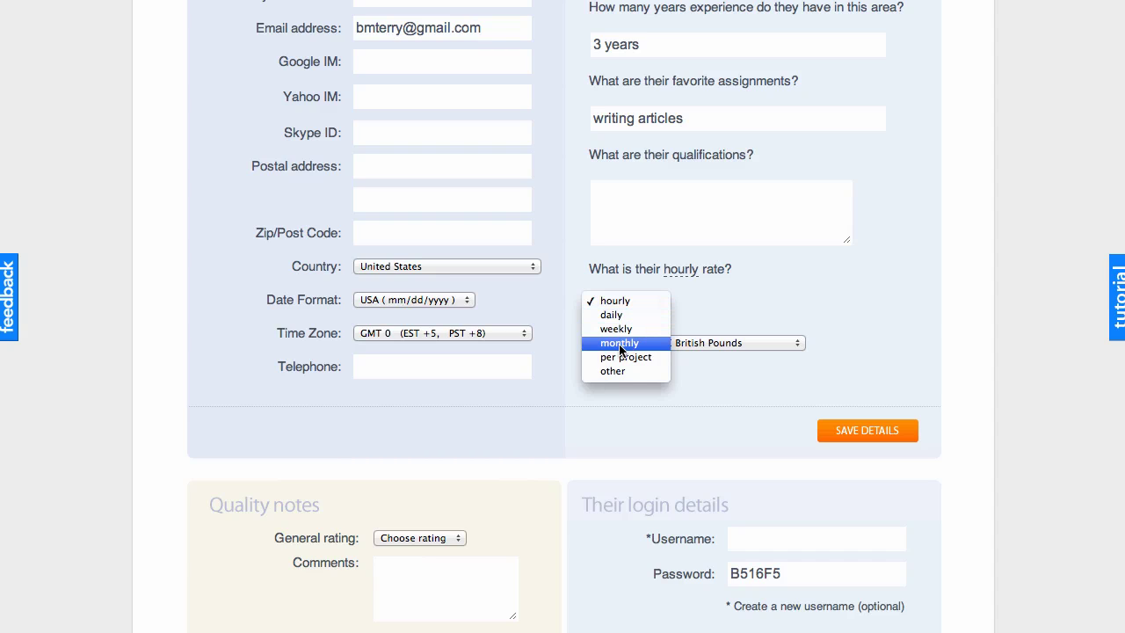
{"action": "left_click", "coordinate": [623, 371]}
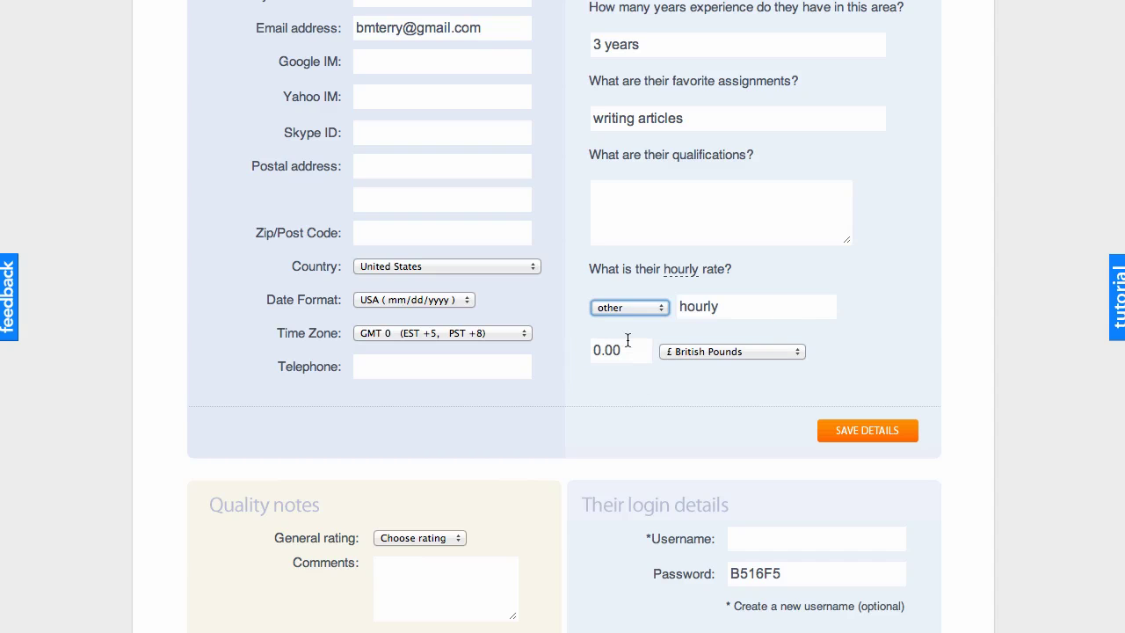
{"action": "key", "text": "Tab"}
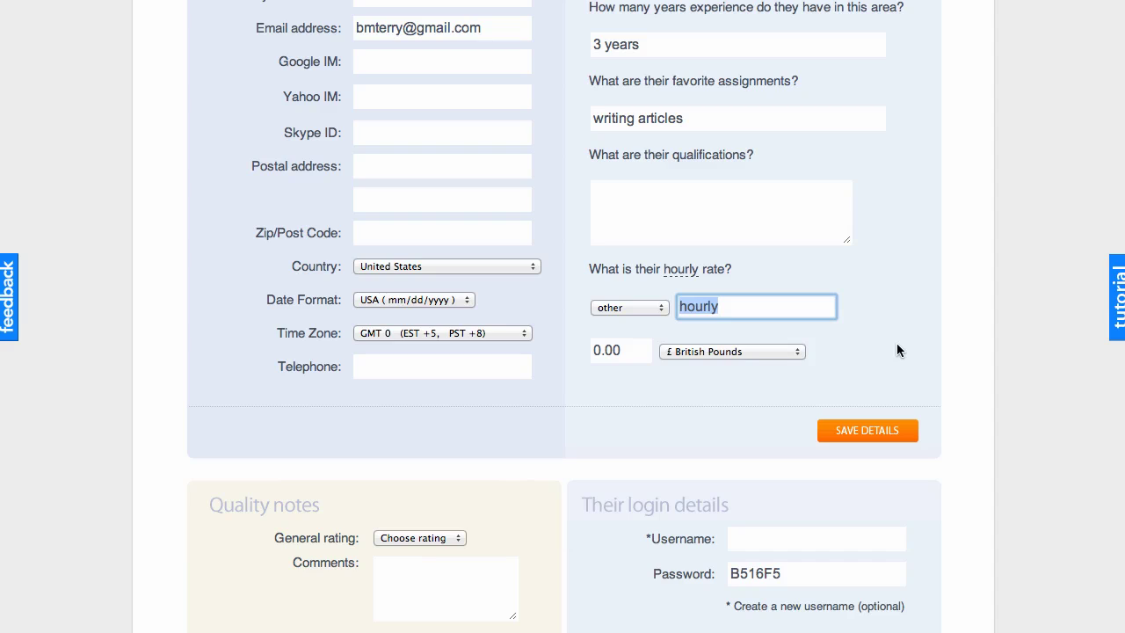
{"action": "type", "text": "2 glasses of "}
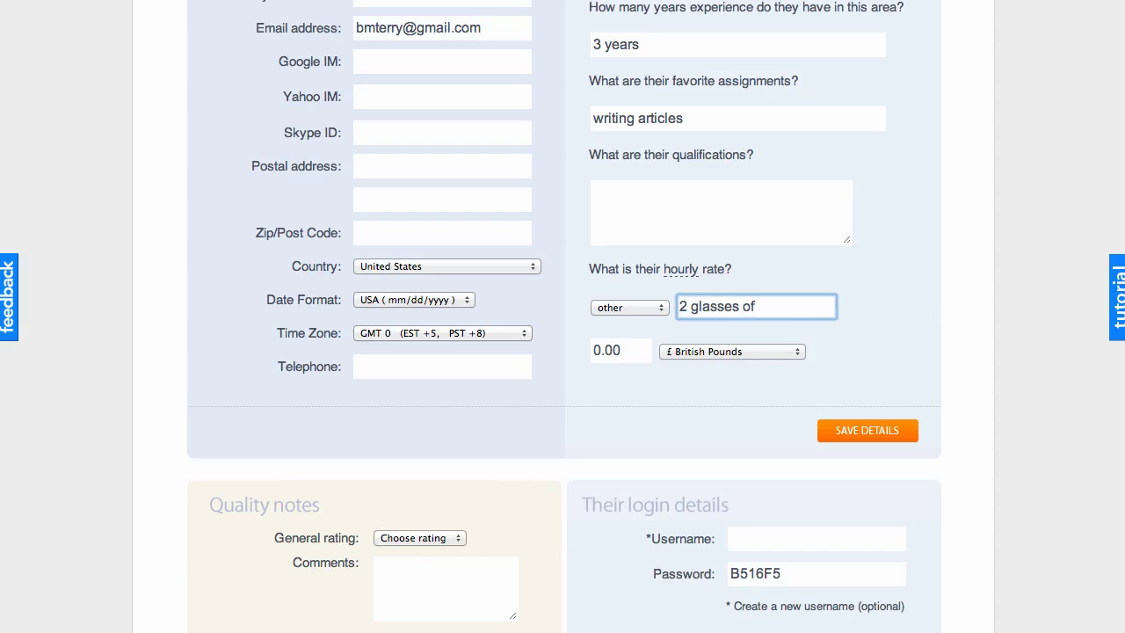
{"action": "type", "text": "water"}
{"action": "left_click", "coordinate": [678, 279]}
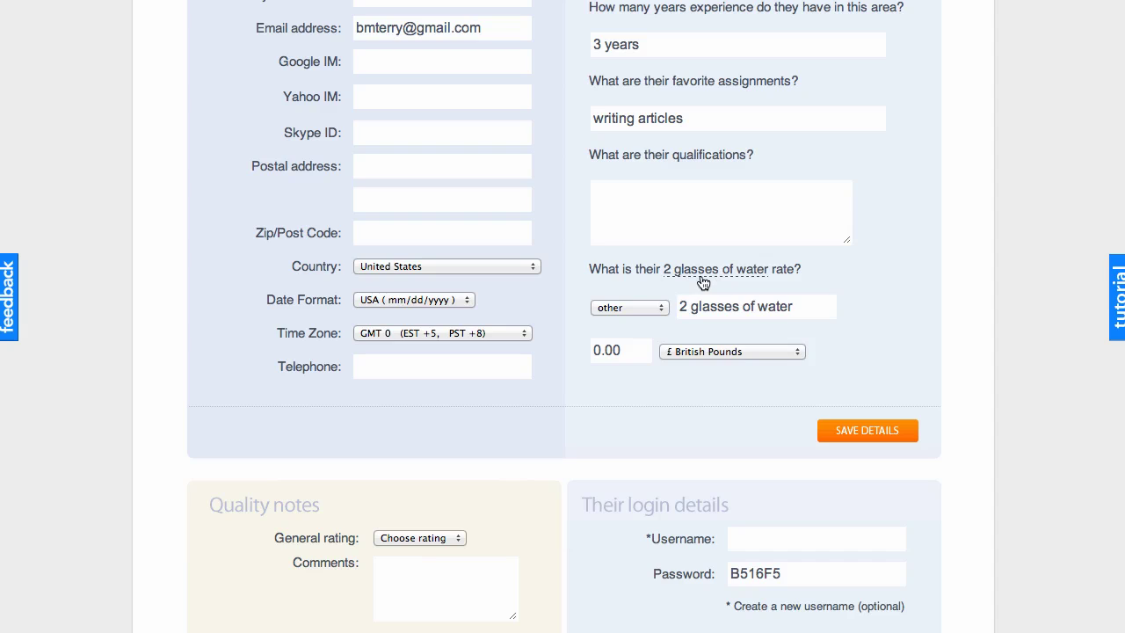
Set the staff member's rate type to daily in the background details
{"action": "left_click", "coordinate": [703, 274]}
{"action": "left_click", "coordinate": [615, 307]}
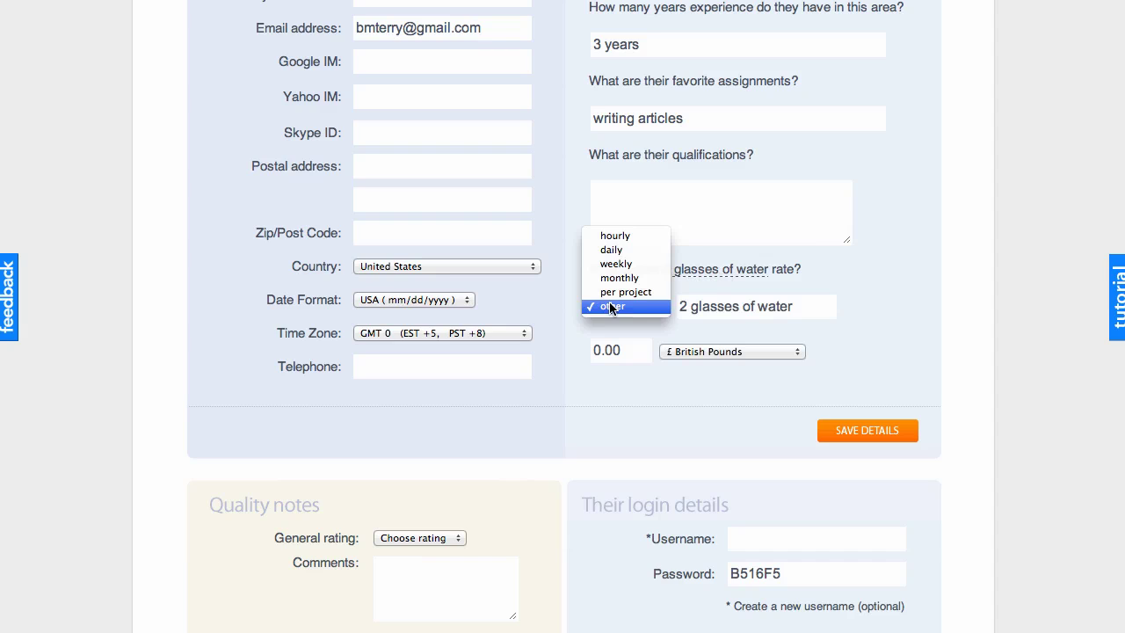
{"action": "left_click", "coordinate": [627, 250]}
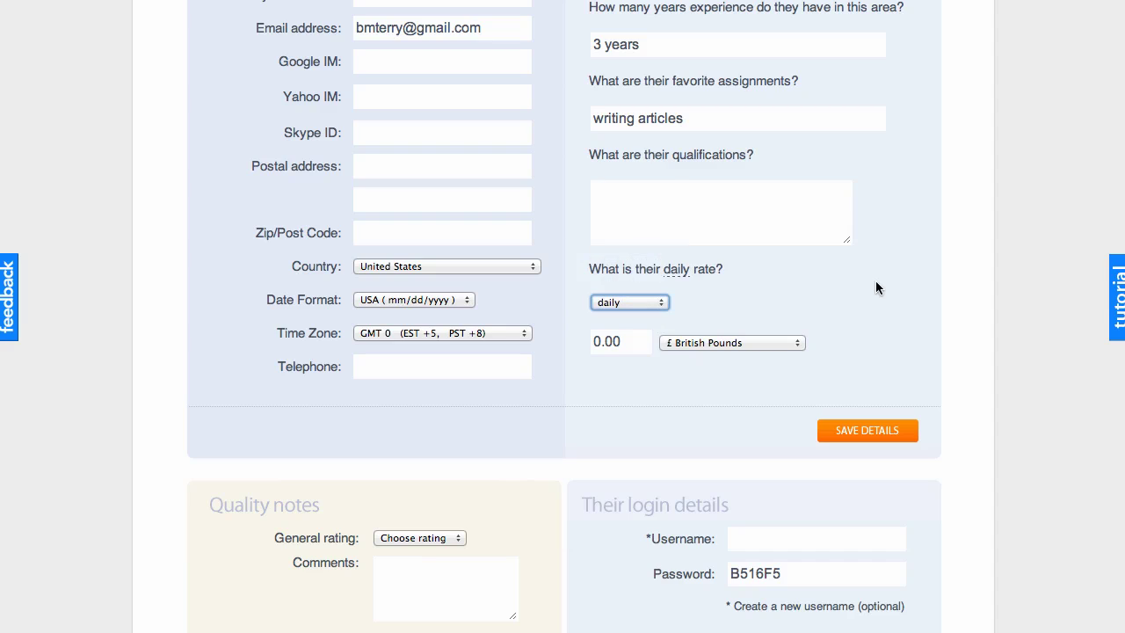
Set the daily rate to 50.00 and its currency to R South African Rand
{"action": "left_click", "coordinate": [597, 341]}
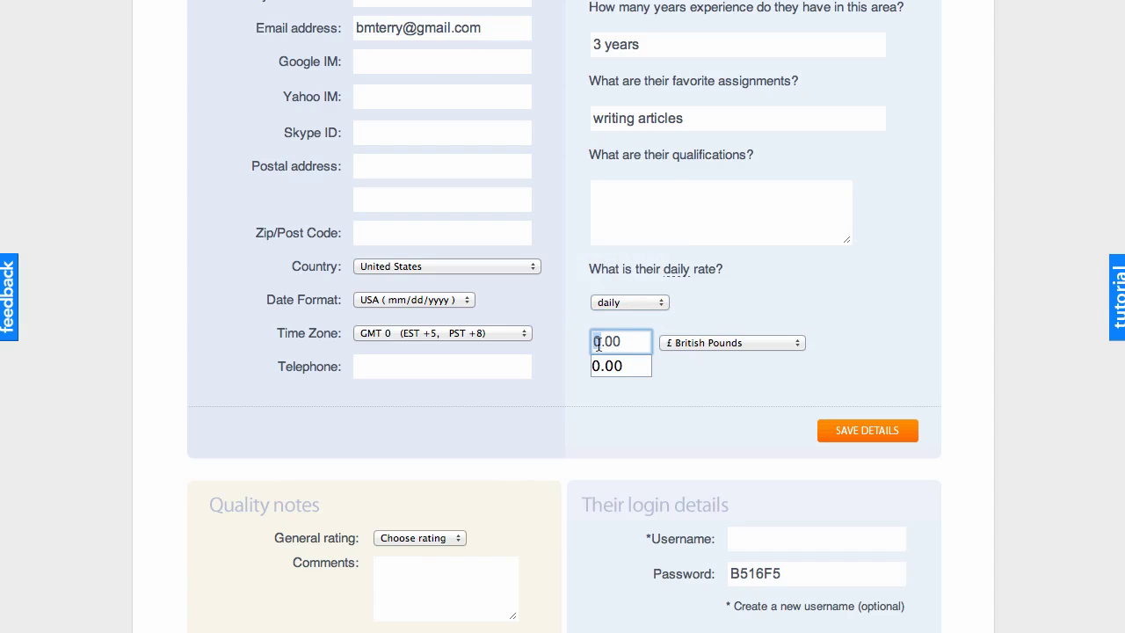
{"action": "type", "text": "5"}
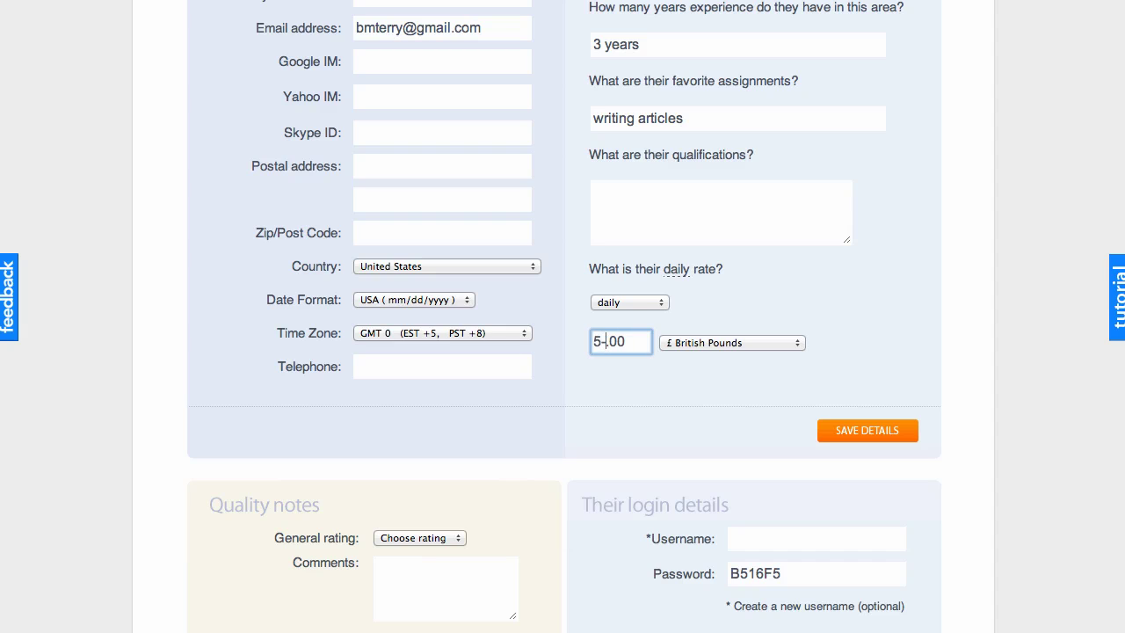
{"action": "type", "text": "0"}
{"action": "left_click", "coordinate": [703, 342]}
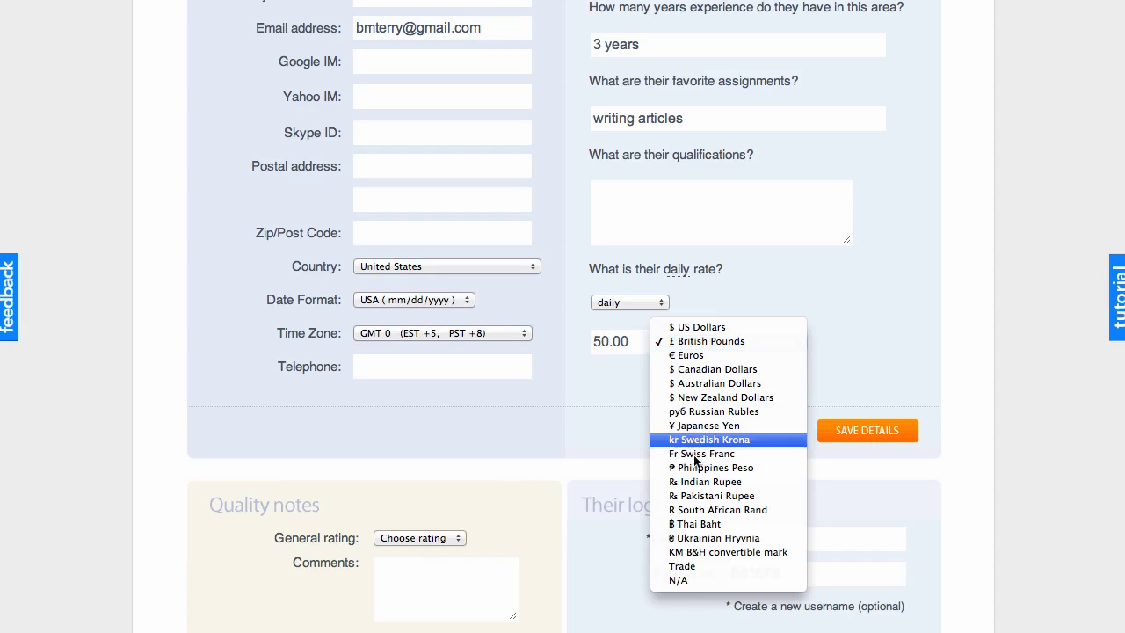
{"action": "left_click", "coordinate": [726, 515]}
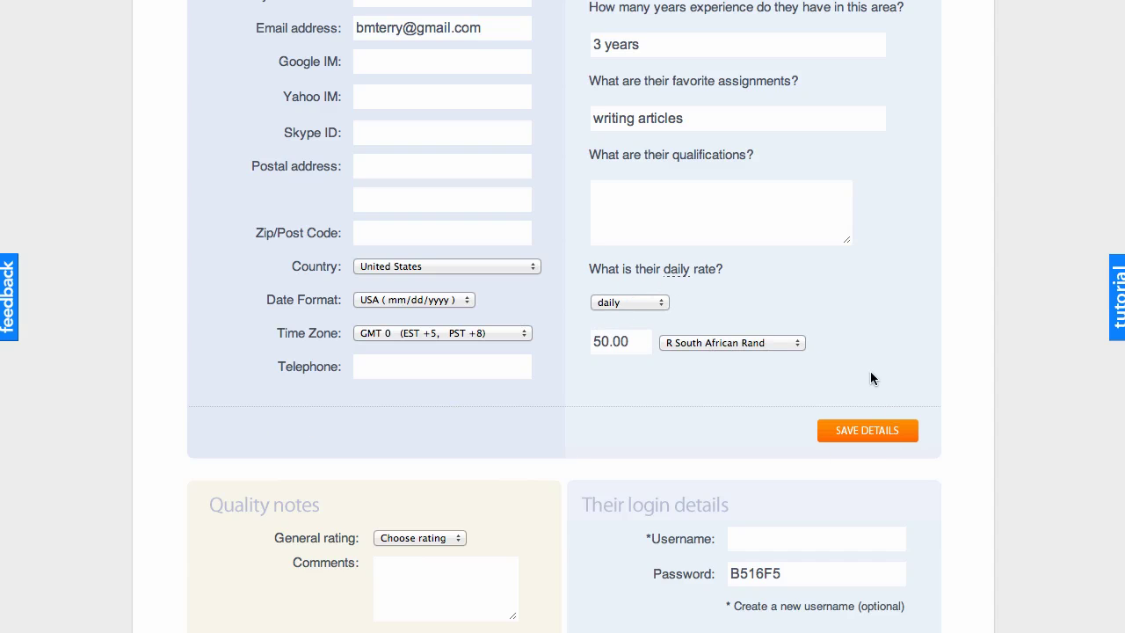
Examine the general rating options and the comments field in the quality notes without choosing a rating
{"action": "scroll", "coordinate": [673, 410], "scroll_direction": "down", "scroll_amount": 5}
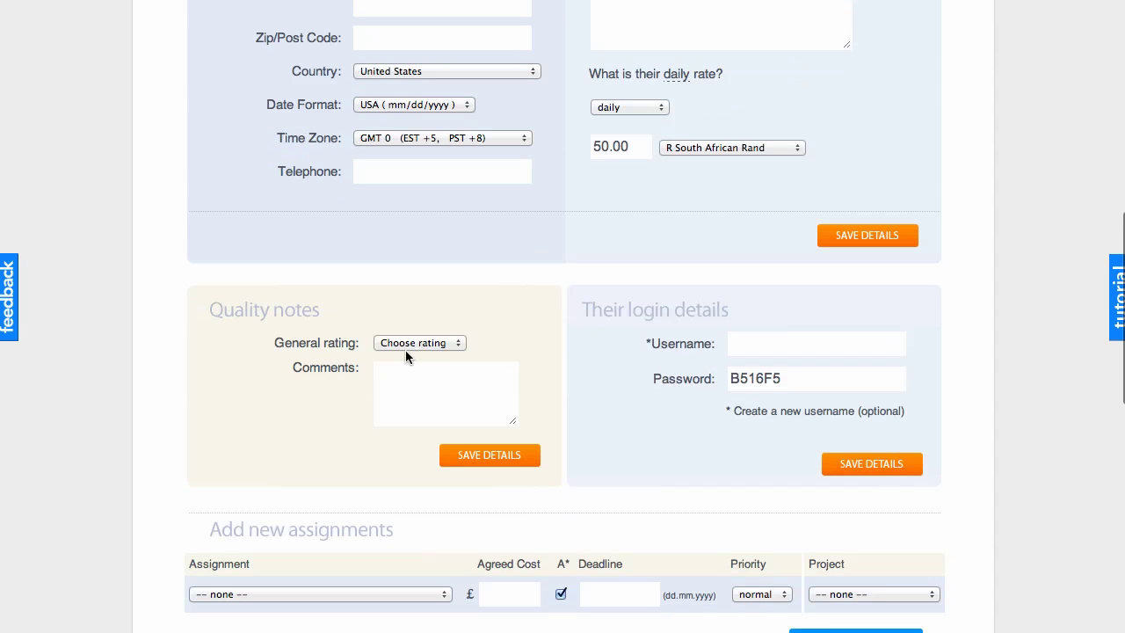
{"action": "left_click", "coordinate": [418, 343]}
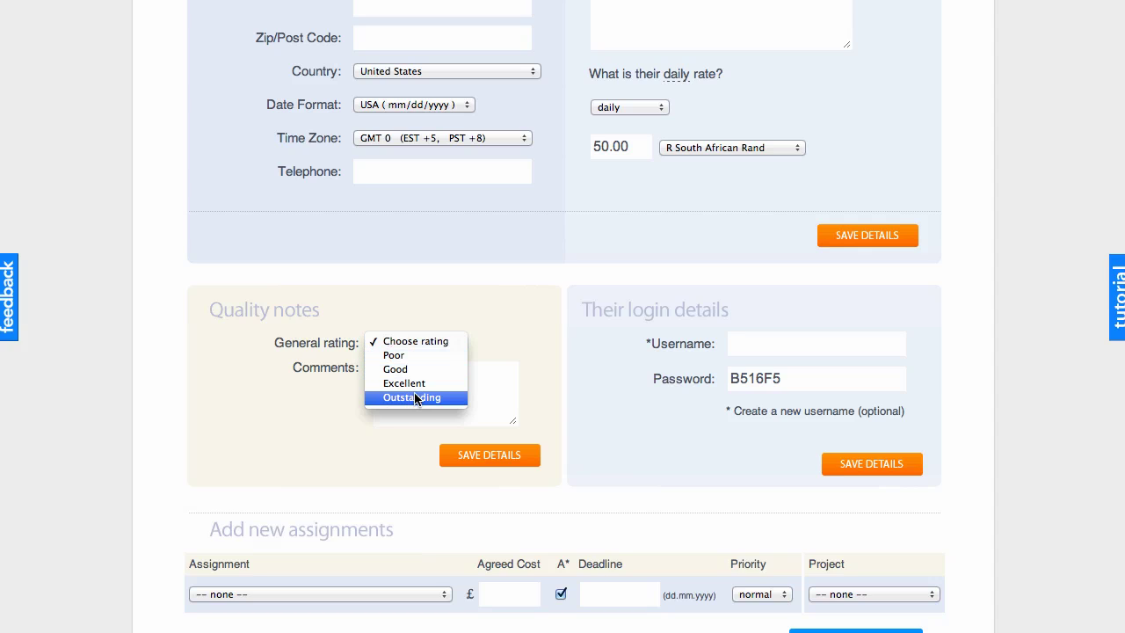
{"action": "left_click", "coordinate": [285, 404]}
{"action": "left_click", "coordinate": [420, 384]}
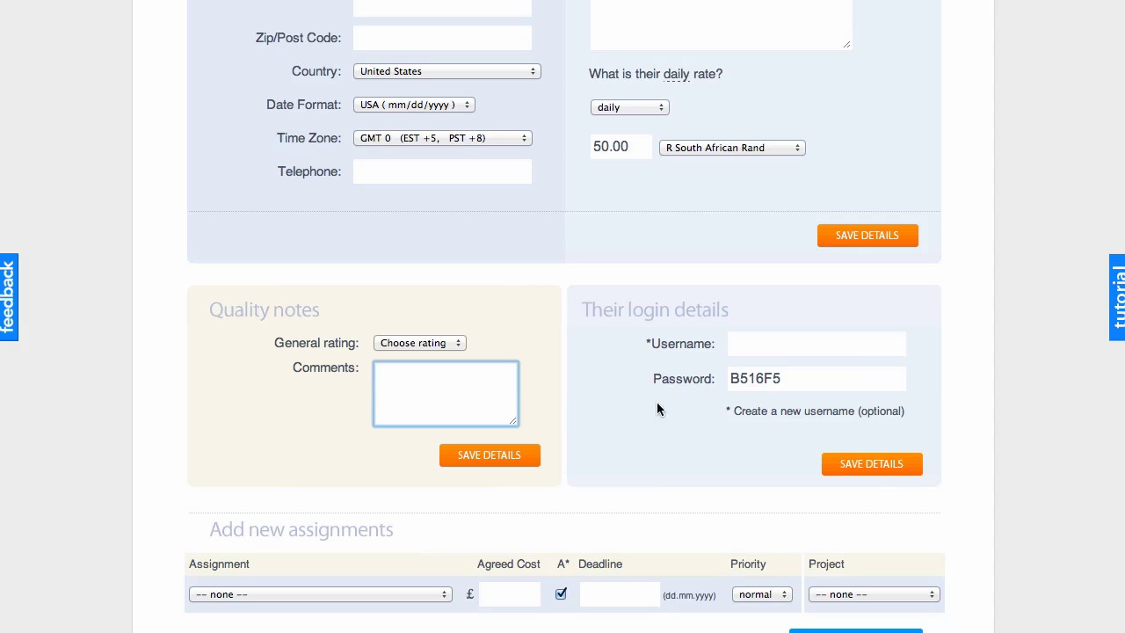
Review the assignments available for the new assignment row and its agreed cost field without choosing any
{"action": "scroll", "coordinate": [1007, 289], "scroll_direction": "down", "scroll_amount": 10}
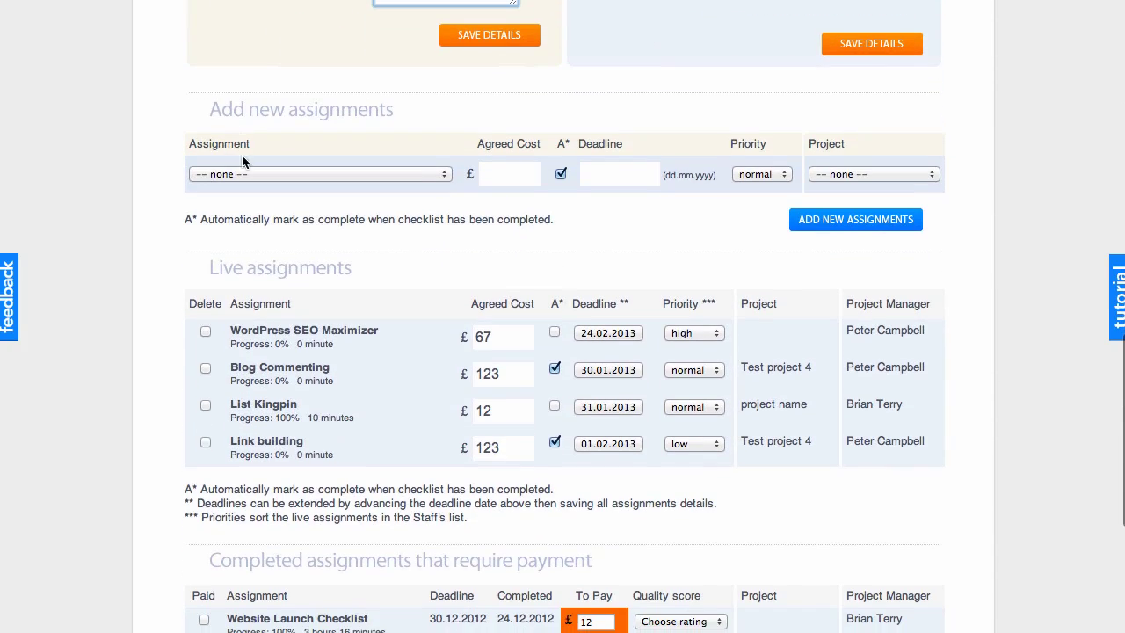
{"action": "left_click", "coordinate": [244, 174]}
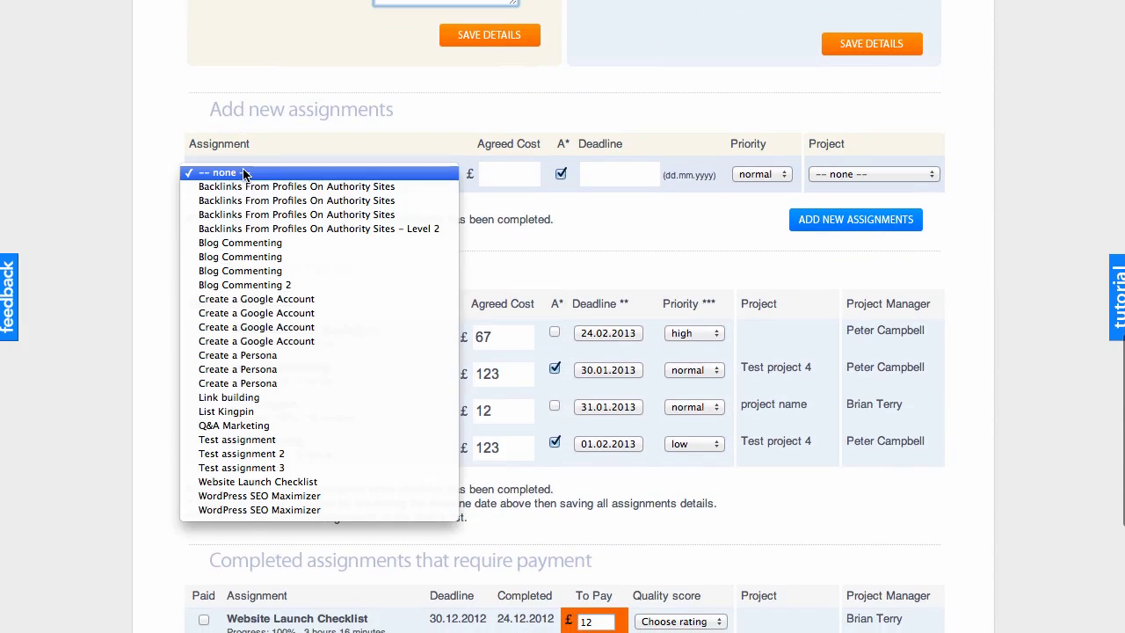
{"action": "left_click", "coordinate": [94, 123]}
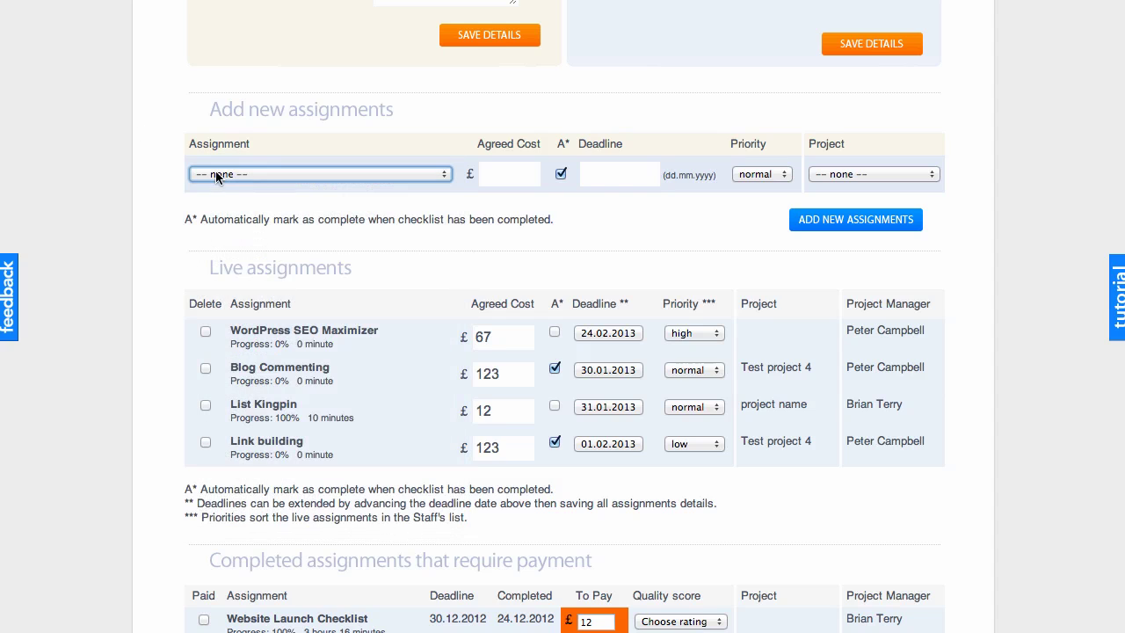
{"action": "left_click", "coordinate": [224, 174]}
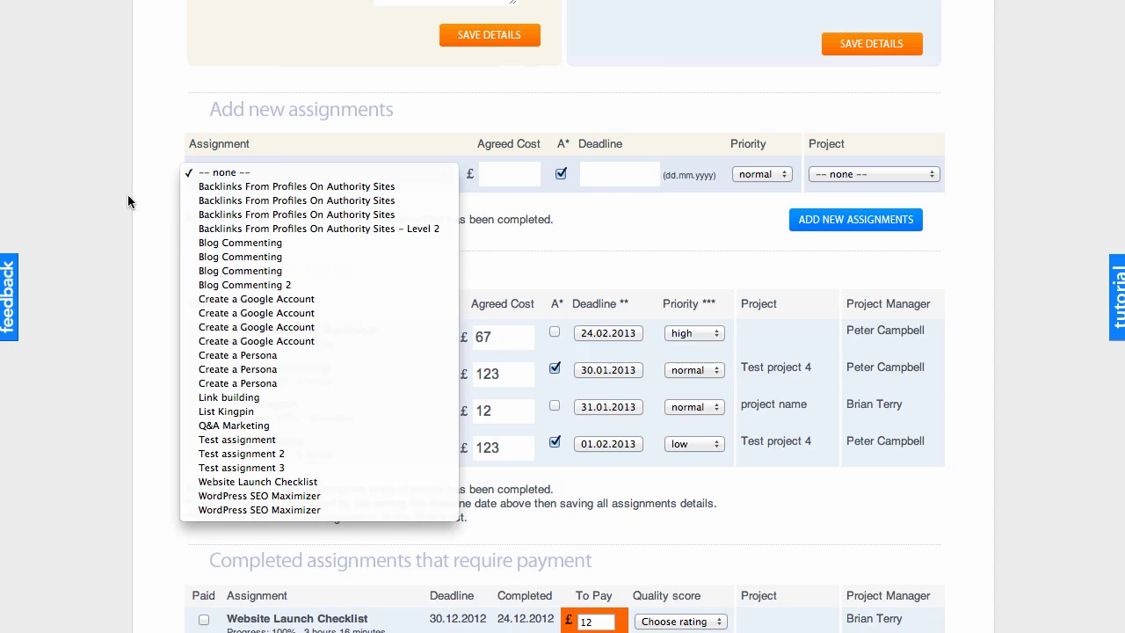
{"action": "left_click", "coordinate": [355, 144]}
{"action": "left_click", "coordinate": [498, 174]}
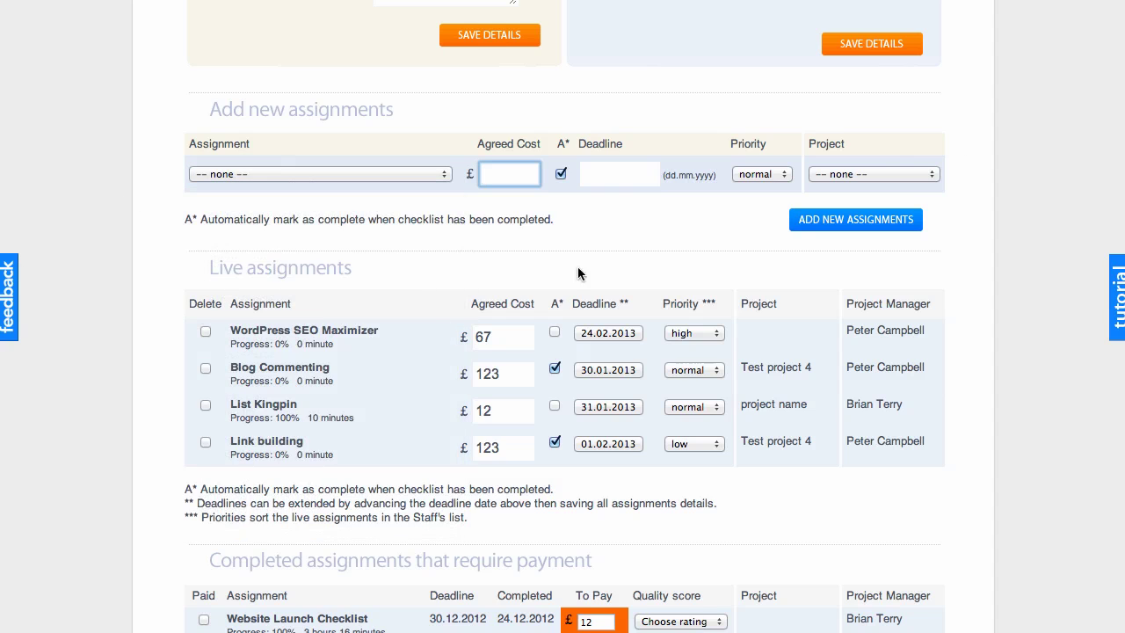
Save the staff member's profile details and check the currency symbol beside the new assignment's agreed cost
{"action": "double_click", "coordinate": [470, 173]}
{"action": "scroll", "coordinate": [988, 196], "scroll_direction": "up", "scroll_amount": 5}
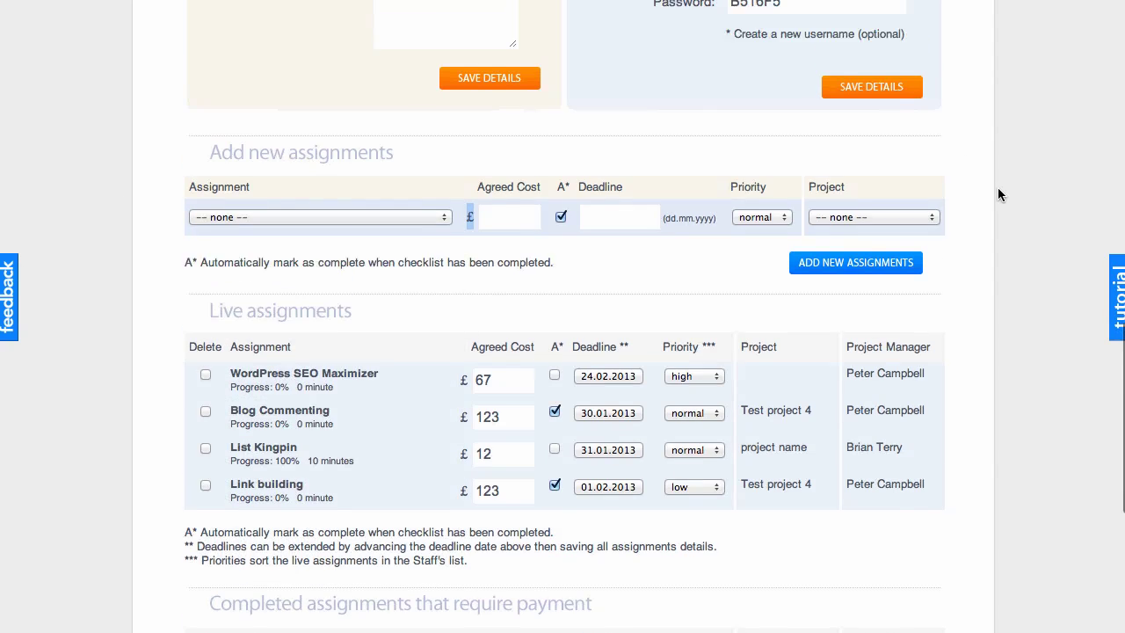
{"action": "scroll", "coordinate": [959, 193], "scroll_direction": "up", "scroll_amount": 6}
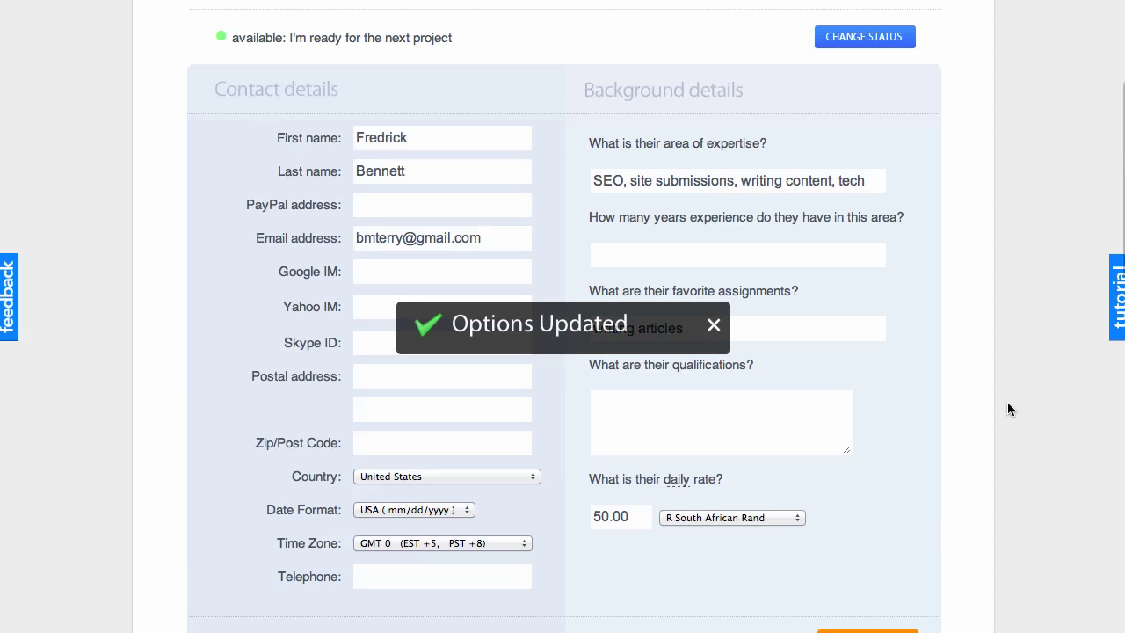
{"action": "scroll", "coordinate": [941, 392], "scroll_direction": "down", "scroll_amount": 8}
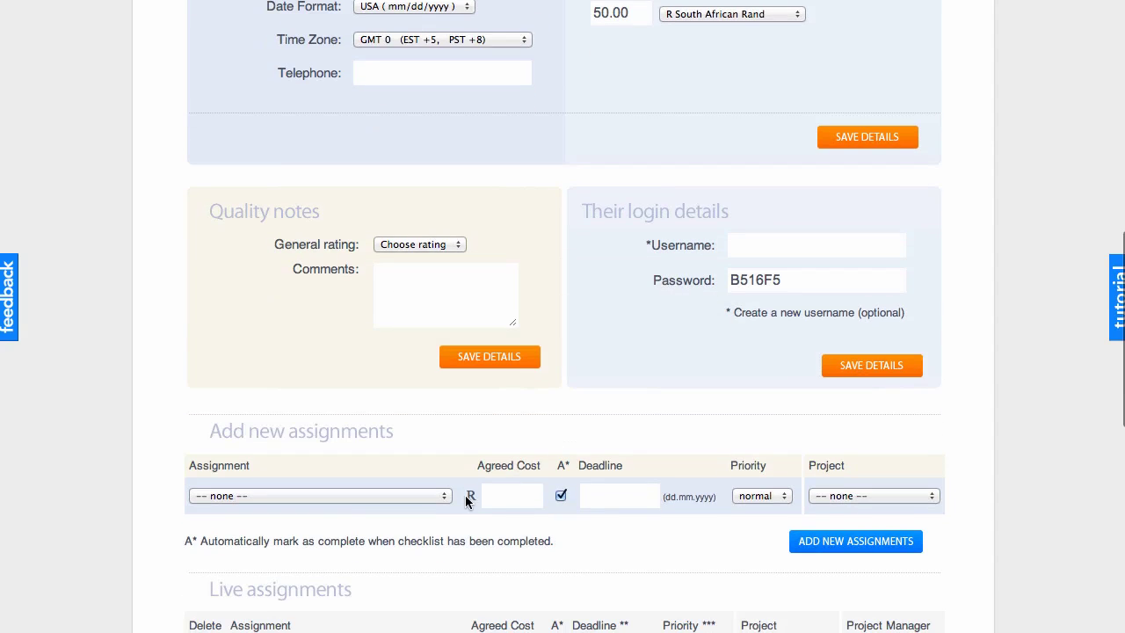
{"action": "double_click", "coordinate": [471, 496]}
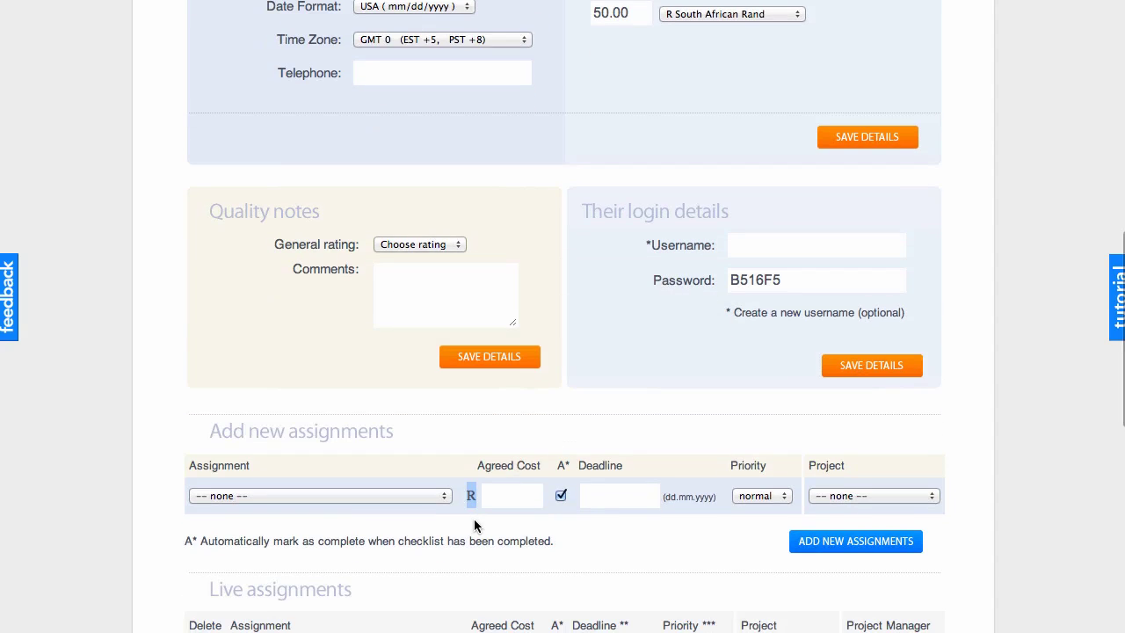
Choose Blog Commenting as the new assignment with an agreed cost of 50, keeping auto-complete on
{"action": "left_click", "coordinate": [357, 496]}
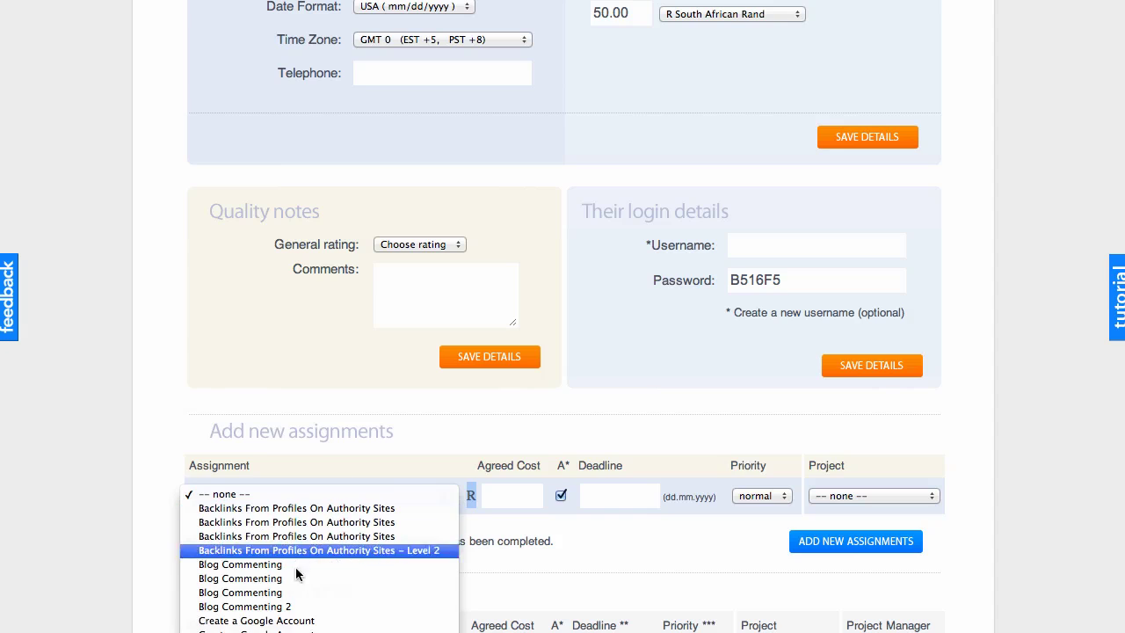
{"action": "left_click", "coordinate": [290, 563]}
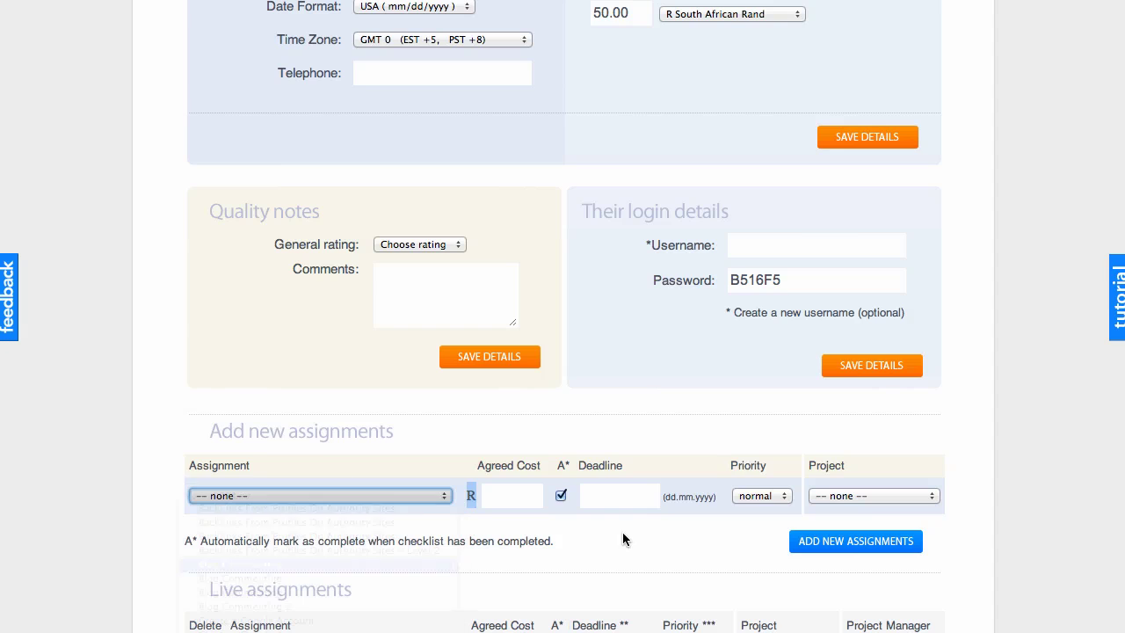
{"action": "left_click", "coordinate": [506, 493]}
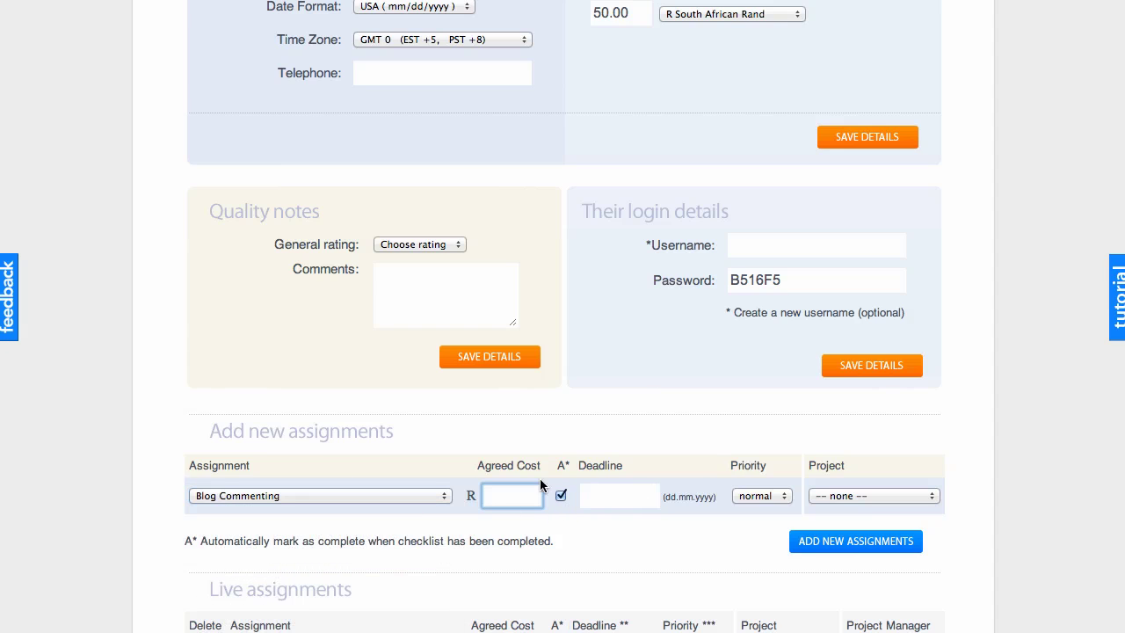
{"action": "type", "text": "50"}
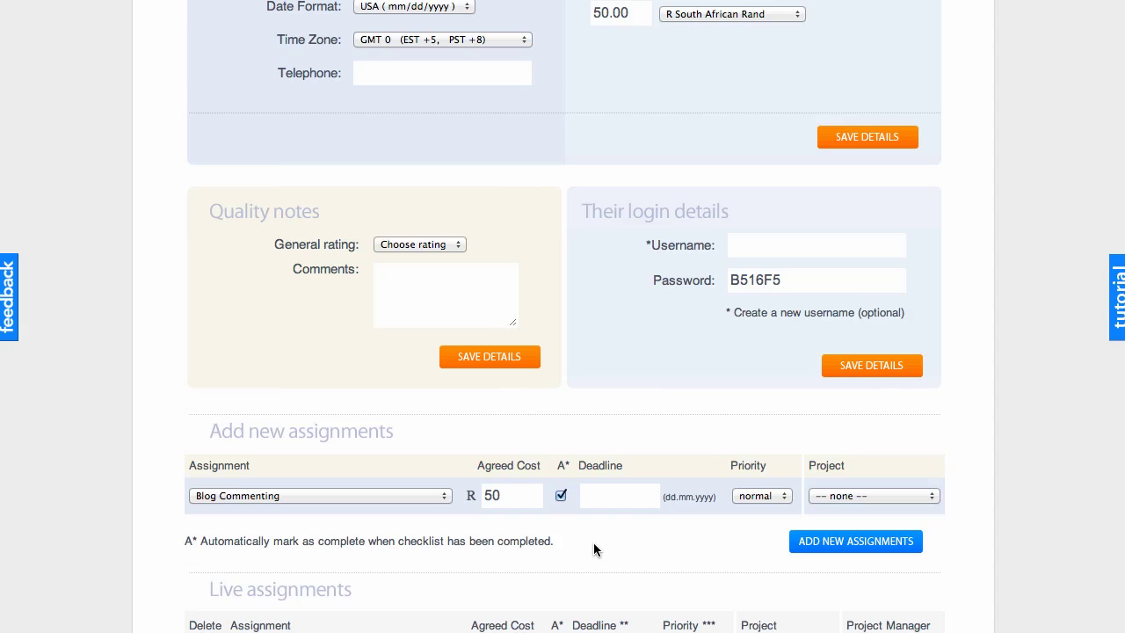
{"action": "left_click", "coordinate": [563, 497]}
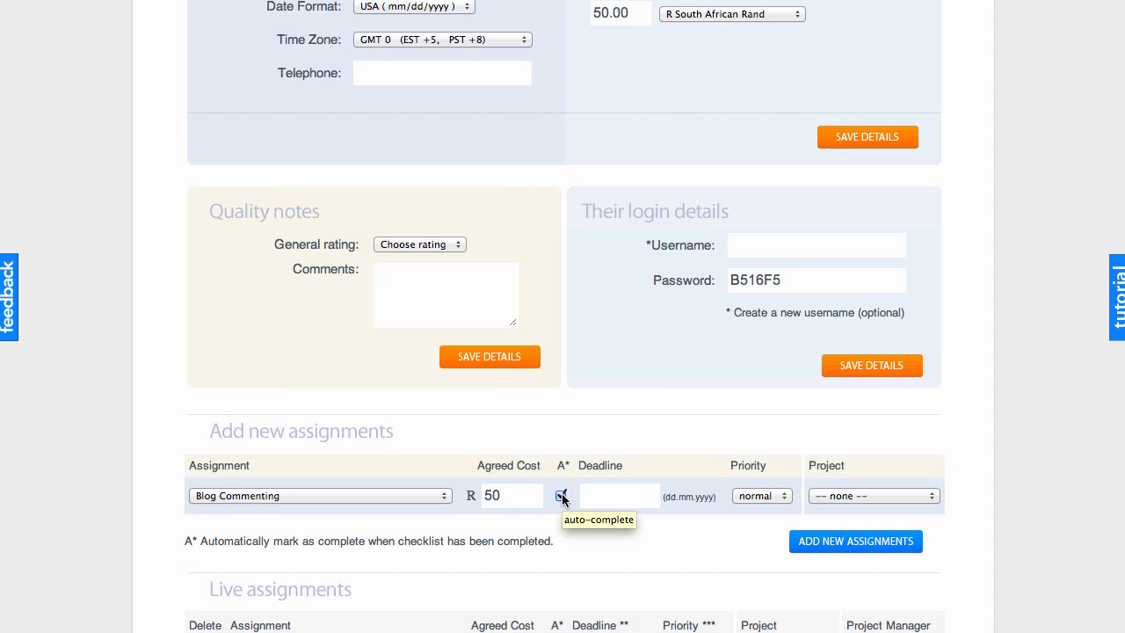
Set the new Blog Commenting assignment's deadline to 31.01.2013 and its priority to high
{"action": "left_click", "coordinate": [587, 496]}
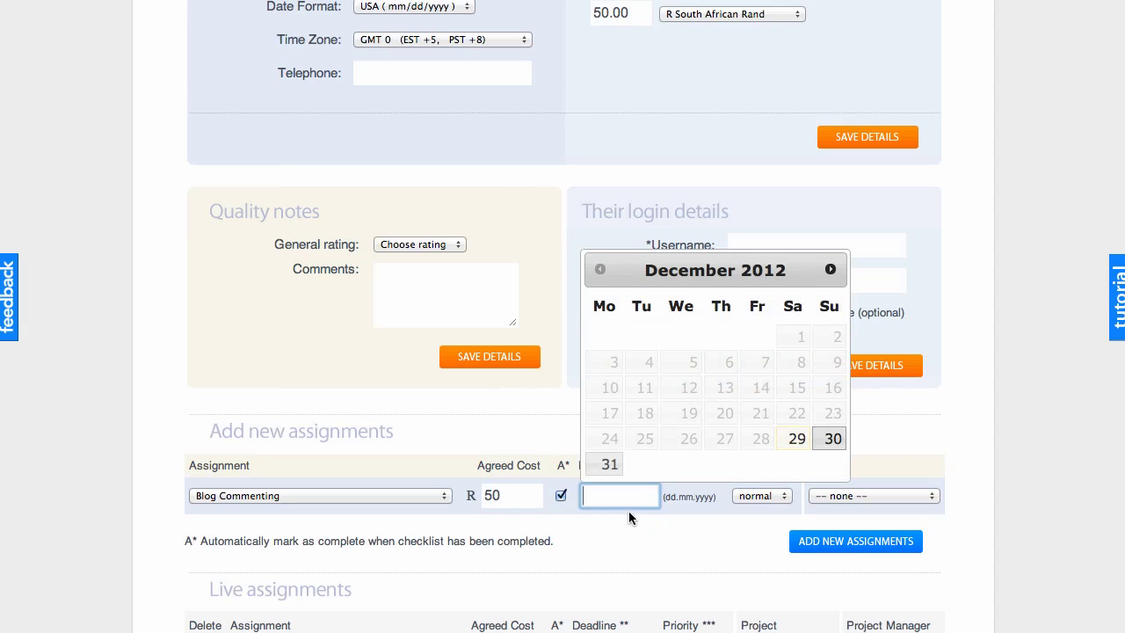
{"action": "left_click", "coordinate": [830, 271]}
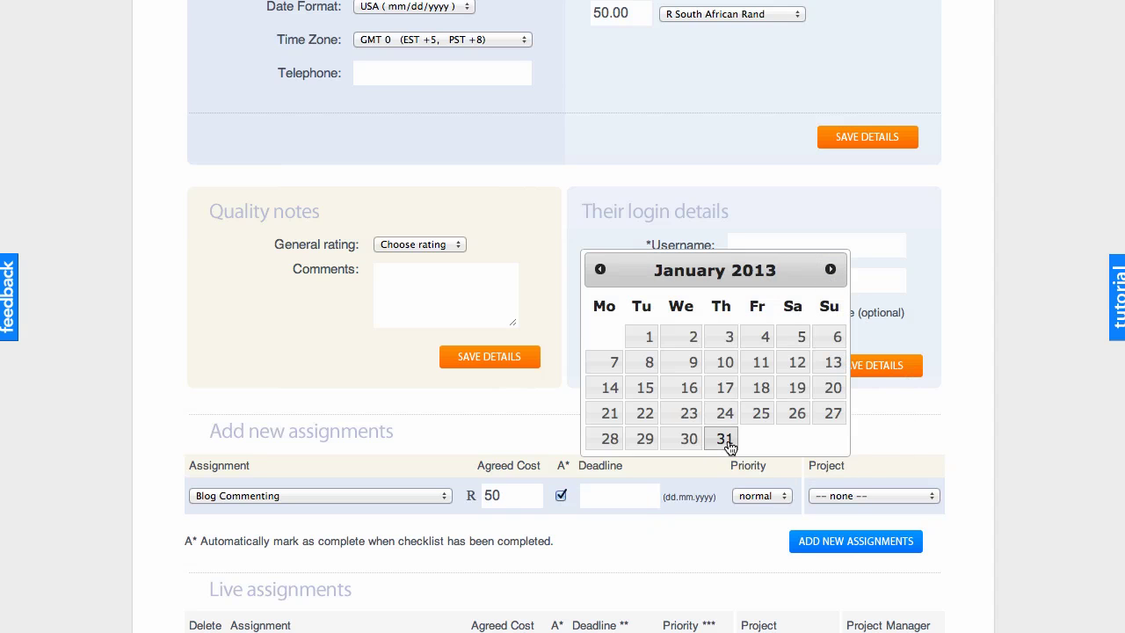
{"action": "left_click", "coordinate": [725, 441]}
{"action": "left_click", "coordinate": [761, 495]}
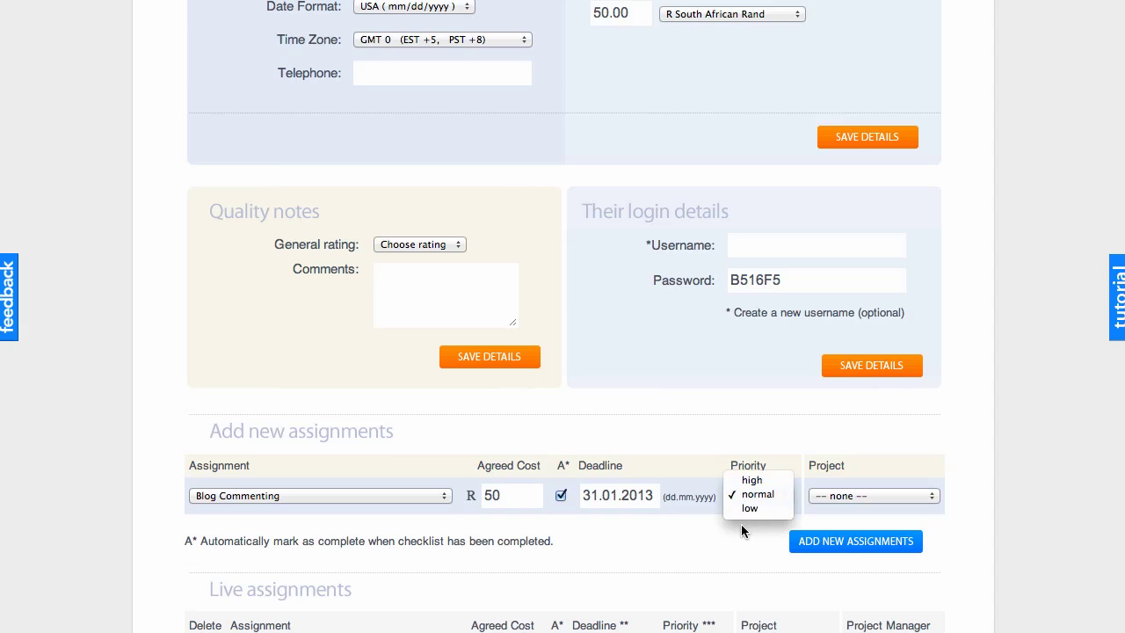
{"action": "left_click", "coordinate": [754, 475]}
Leave the new assignment's project at none and add another blank assignment row
{"action": "left_click", "coordinate": [855, 499]}
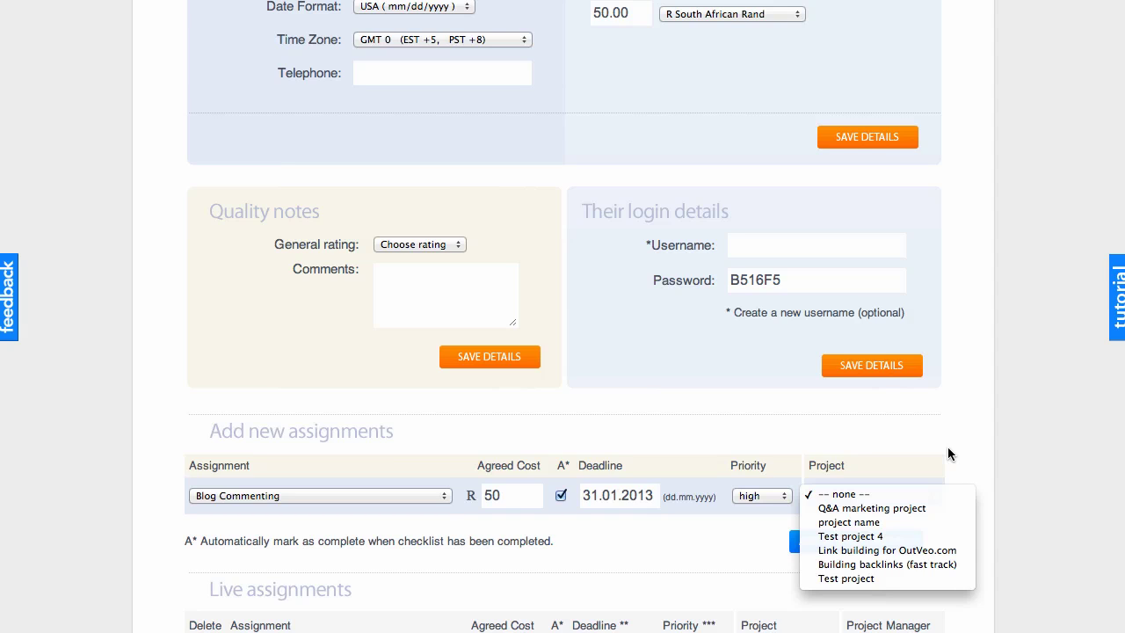
{"action": "left_click", "coordinate": [948, 453]}
{"action": "scroll", "coordinate": [948, 454], "scroll_direction": "up", "scroll_amount": 1}
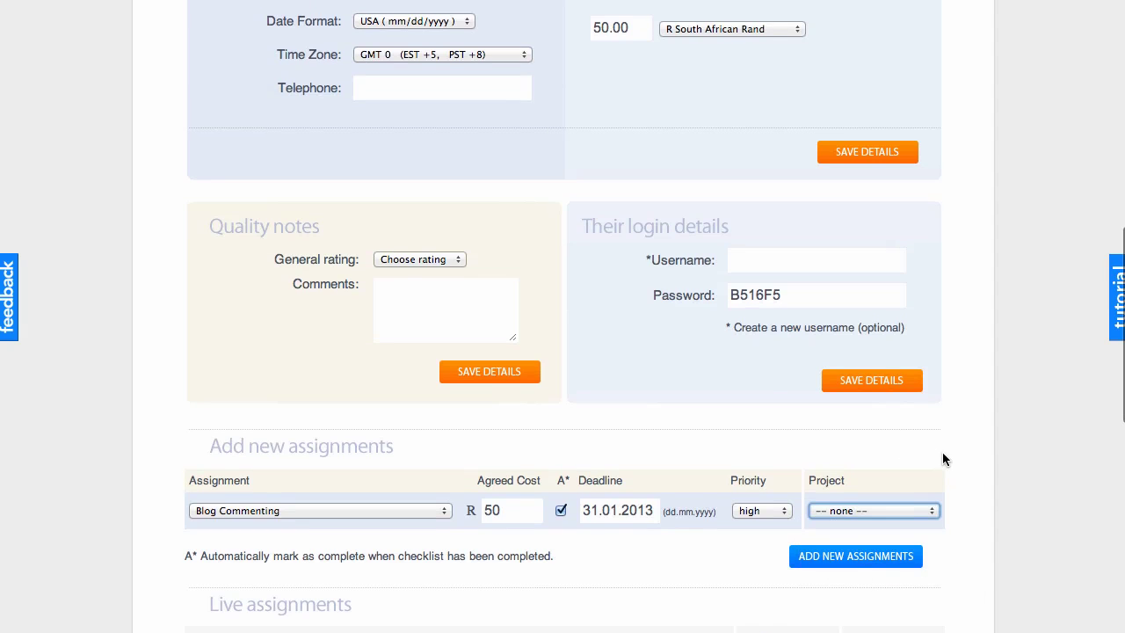
{"action": "scroll", "coordinate": [958, 461], "scroll_direction": "down", "scroll_amount": 3}
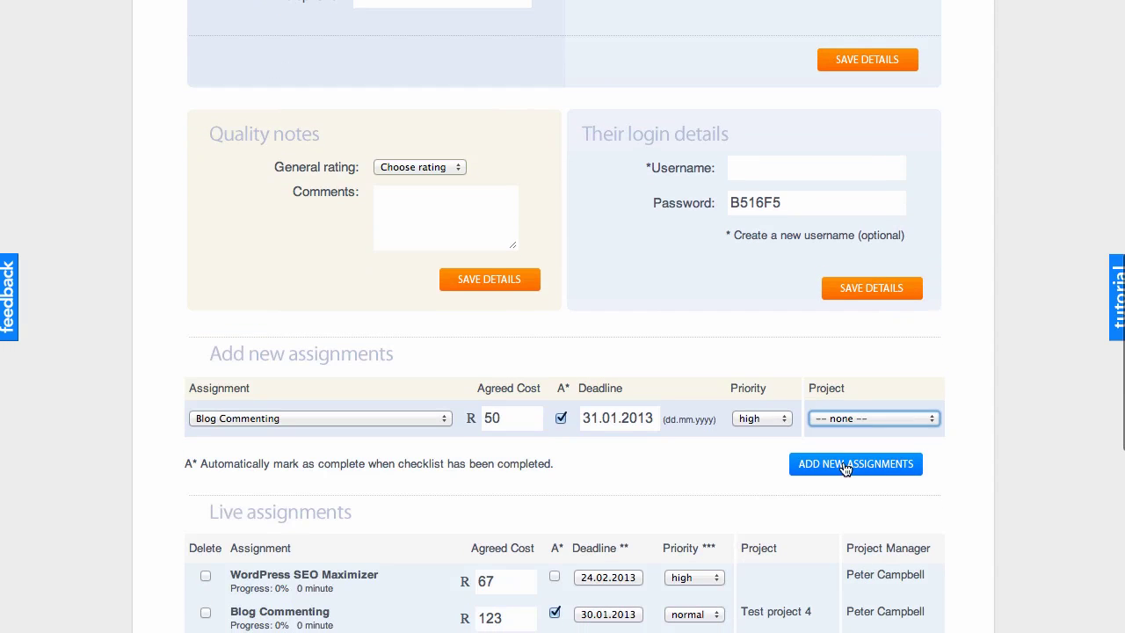
{"action": "left_click", "coordinate": [845, 468]}
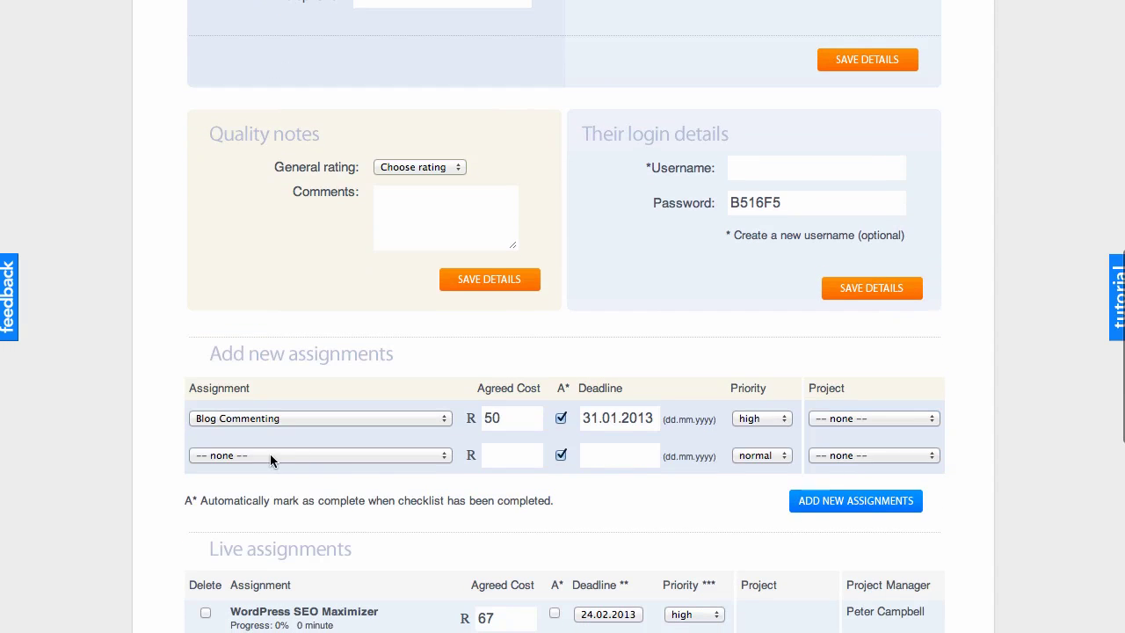
Change the live WordPress SEO Maximizer assignment's deadline to 30.04.2013 and its priority to normal
{"action": "scroll", "coordinate": [991, 427], "scroll_direction": "down", "scroll_amount": 5}
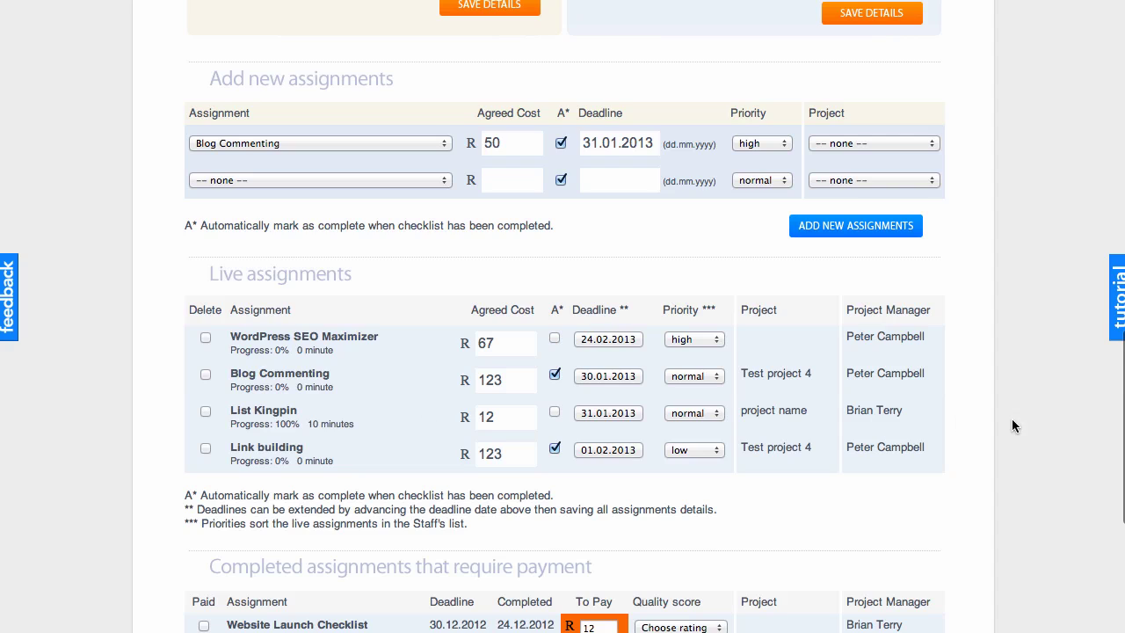
{"action": "scroll", "coordinate": [1011, 425], "scroll_direction": "down", "scroll_amount": 1}
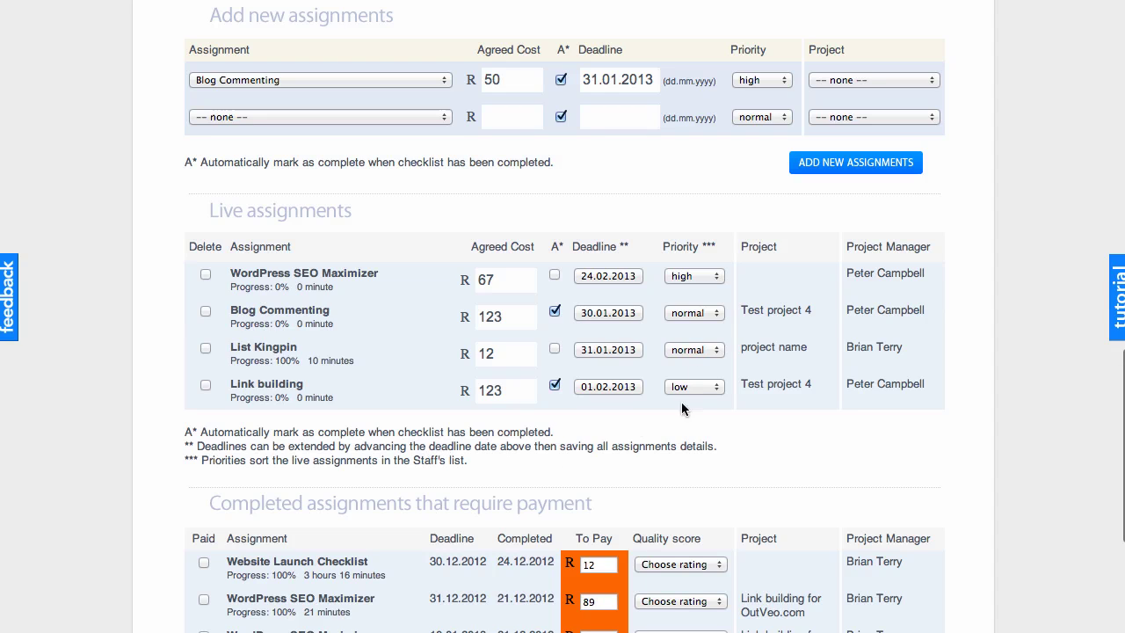
{"action": "left_click", "coordinate": [619, 278]}
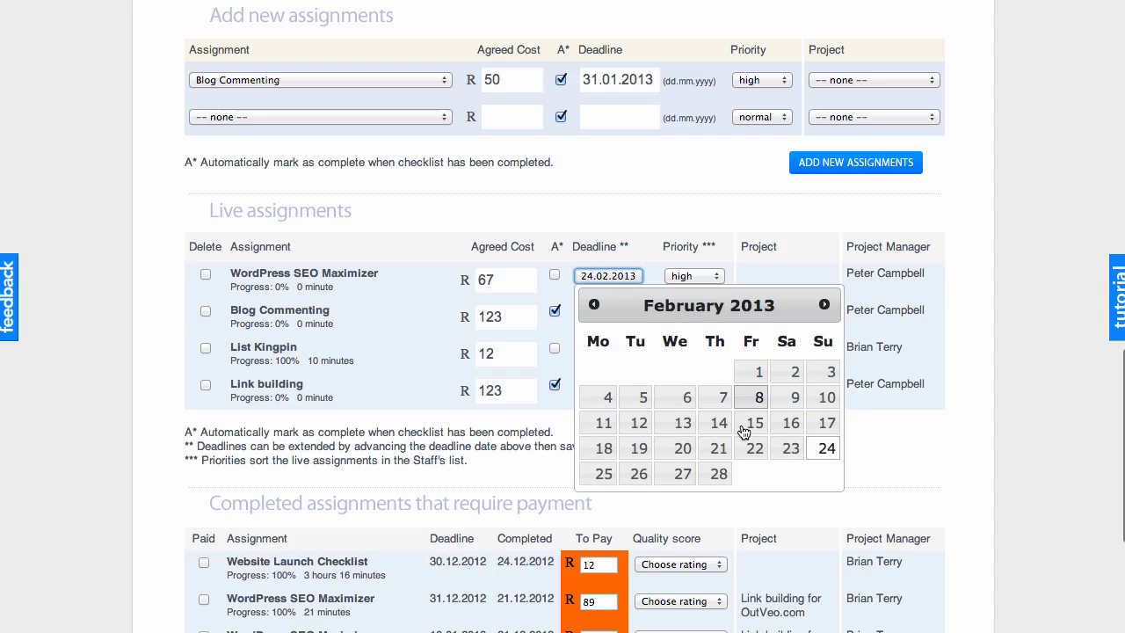
{"action": "left_click", "coordinate": [824, 305]}
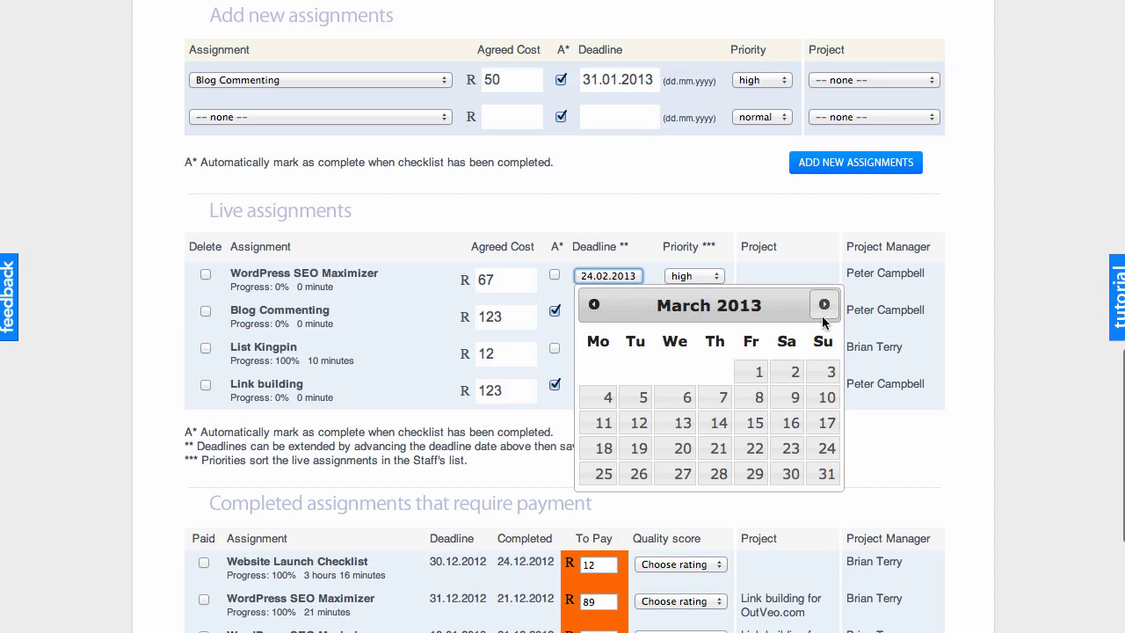
{"action": "left_click", "coordinate": [824, 305]}
{"action": "left_click", "coordinate": [639, 475]}
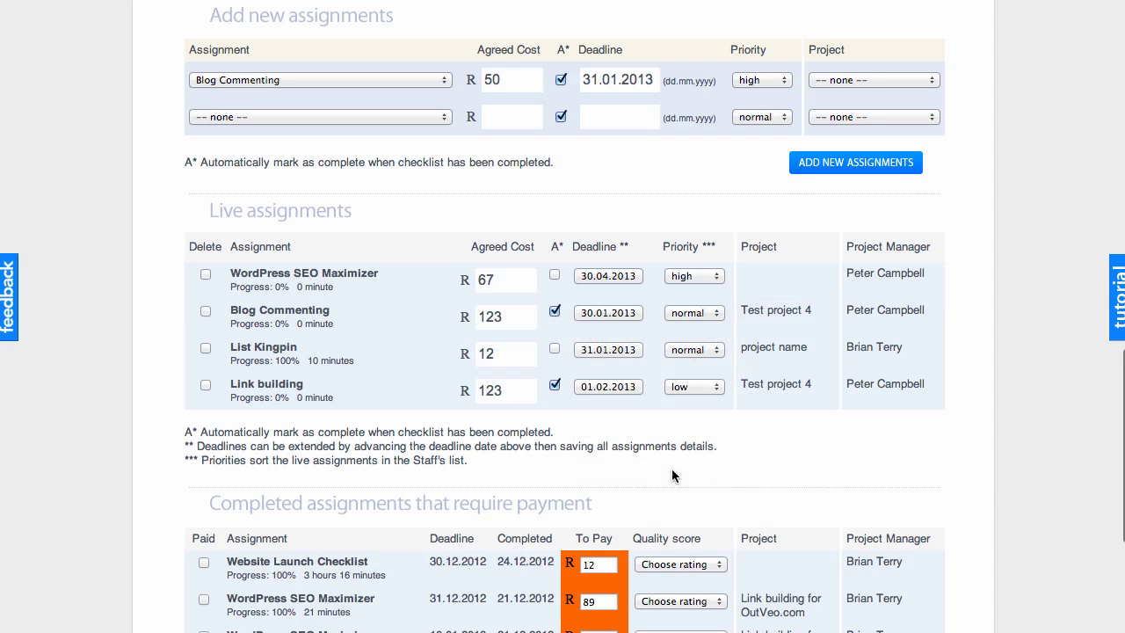
{"action": "left_click", "coordinate": [697, 275]}
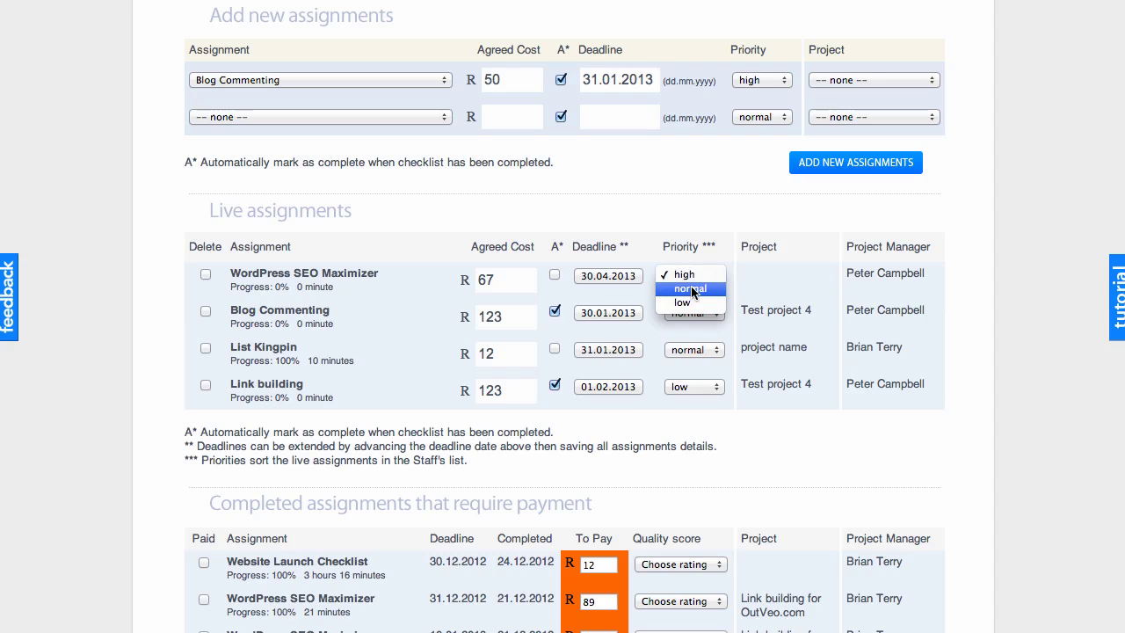
{"action": "left_click", "coordinate": [688, 291]}
Mark the Website Launch Checklist as paid among the completed assignments that require payment
{"action": "scroll", "coordinate": [991, 310], "scroll_direction": "down", "scroll_amount": 1}
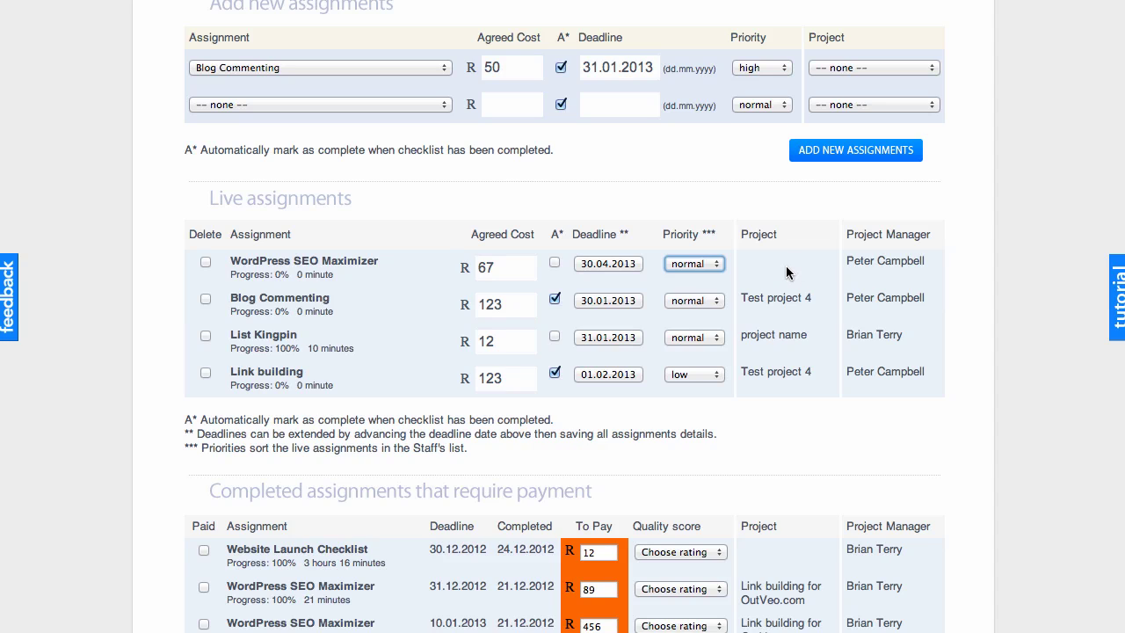
{"action": "scroll", "coordinate": [951, 290], "scroll_direction": "down", "scroll_amount": 3}
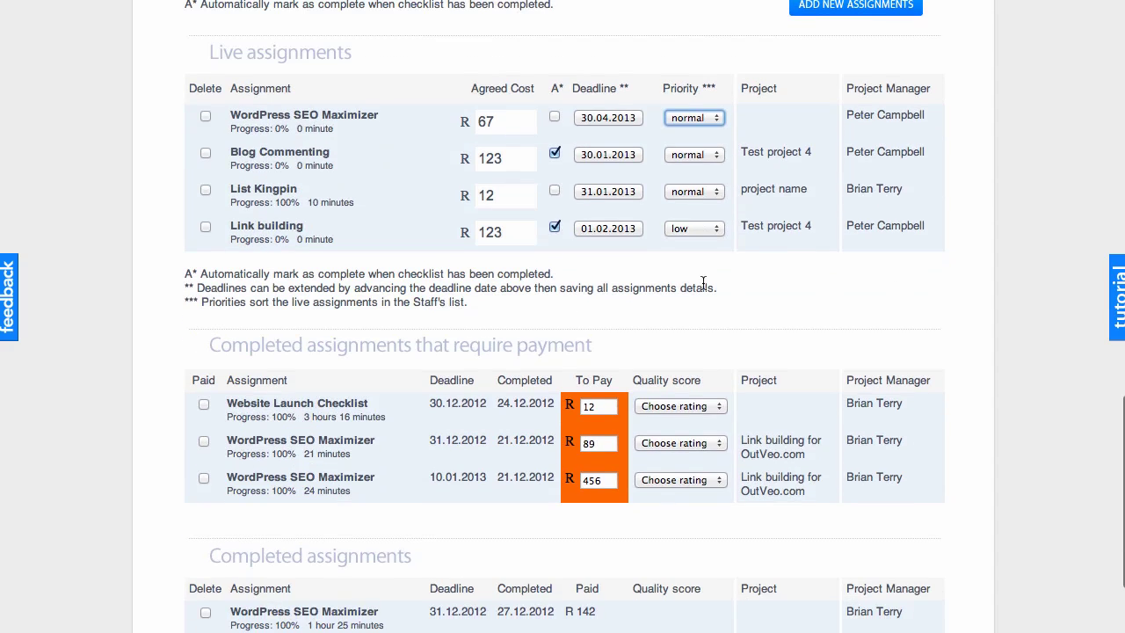
{"action": "left_click", "coordinate": [681, 340]}
{"action": "scroll", "coordinate": [951, 368], "scroll_direction": "down", "scroll_amount": 2}
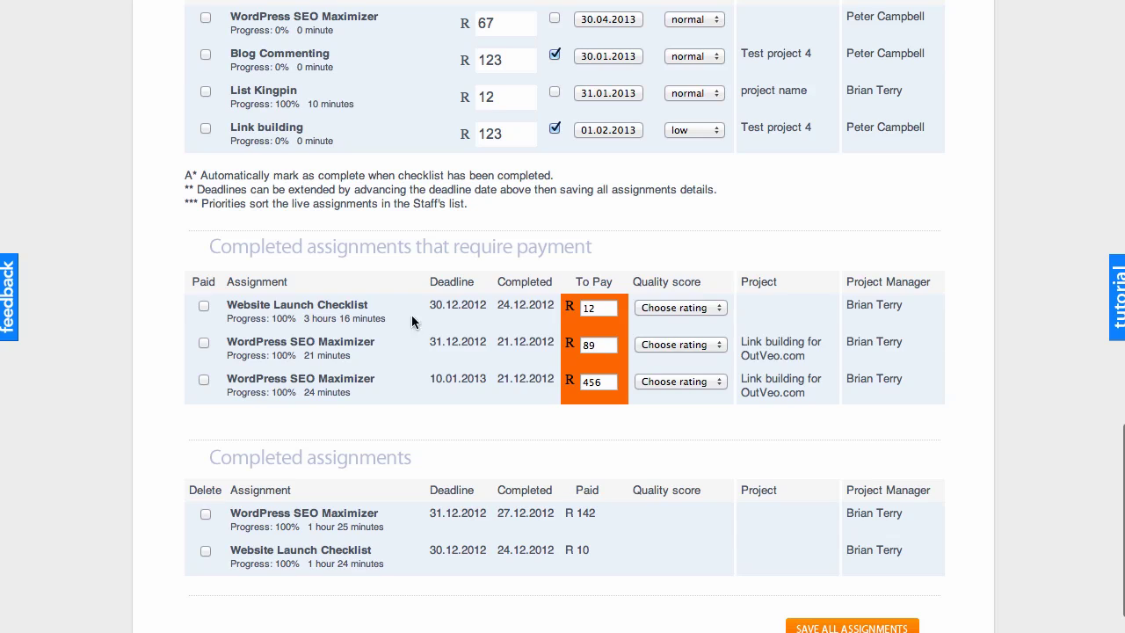
{"action": "left_click", "coordinate": [204, 306]}
{"action": "scroll", "coordinate": [1002, 338], "scroll_direction": "down", "scroll_amount": 2}
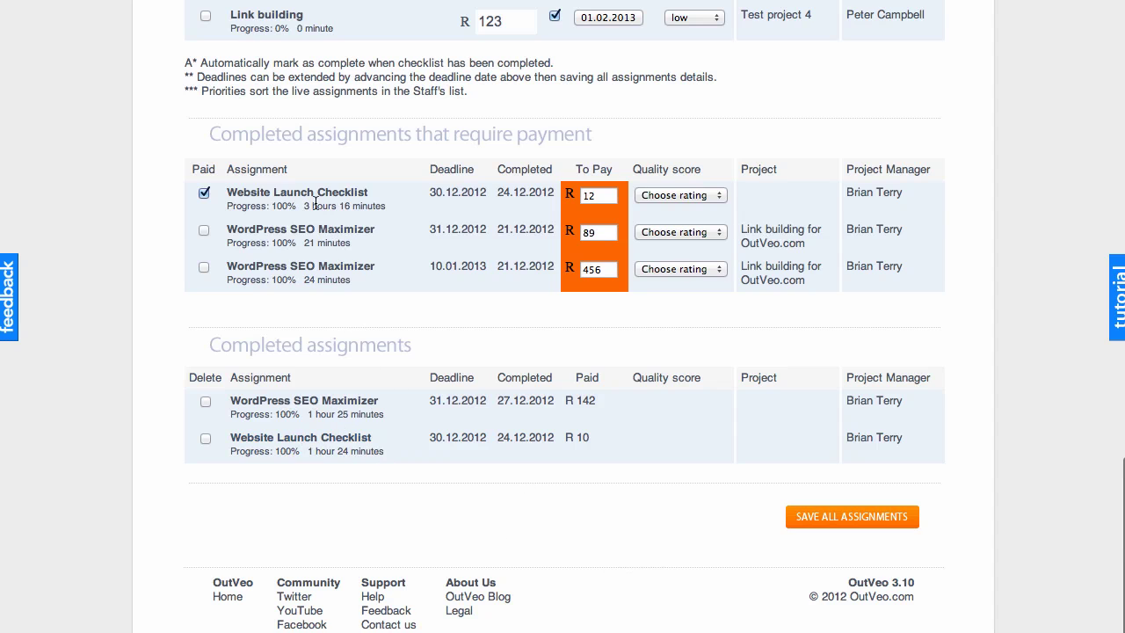
{"action": "scroll", "coordinate": [337, 214], "scroll_direction": "up", "scroll_amount": 3}
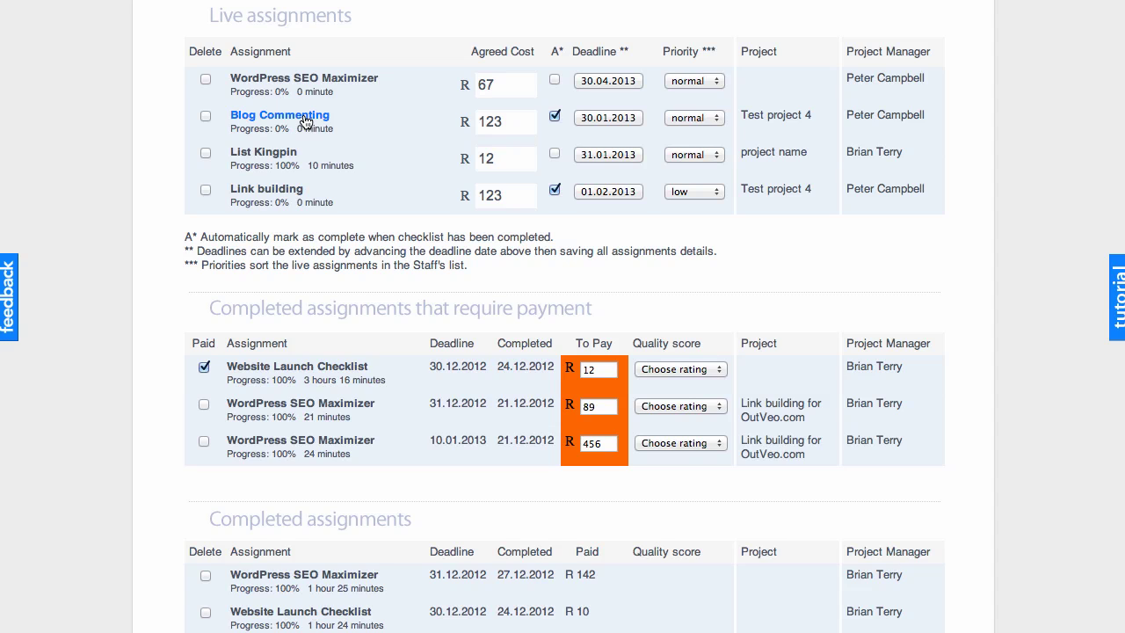
Save all assignment details and check the updated live and completed assignment lists
{"action": "scroll", "coordinate": [387, 311], "scroll_direction": "down", "scroll_amount": 4}
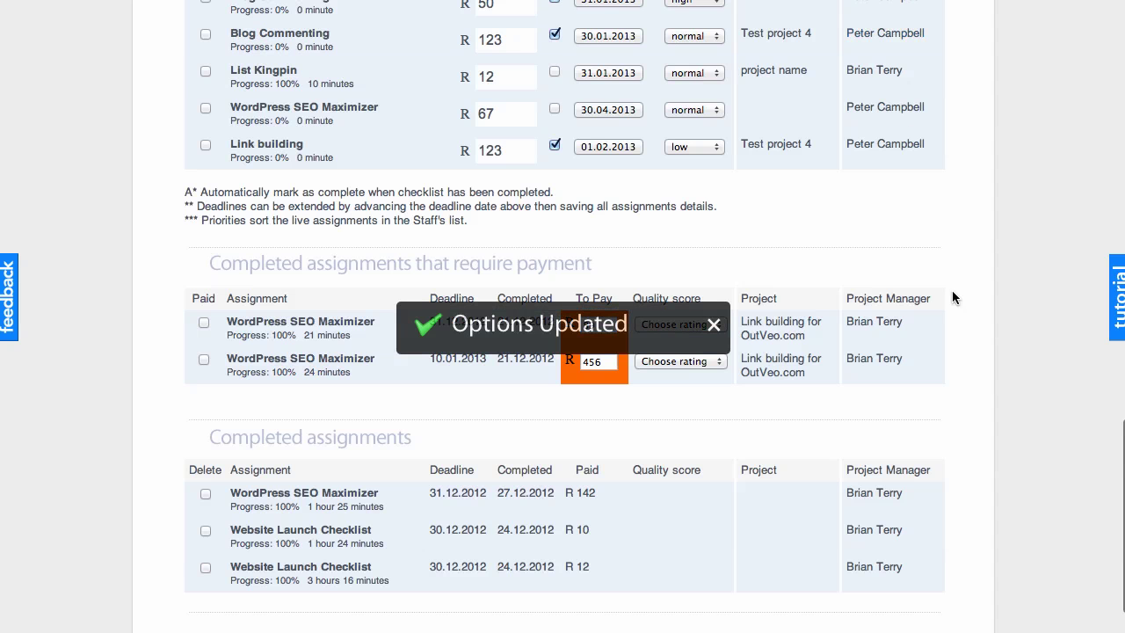
{"action": "scroll", "coordinate": [979, 332], "scroll_direction": "up", "scroll_amount": 3}
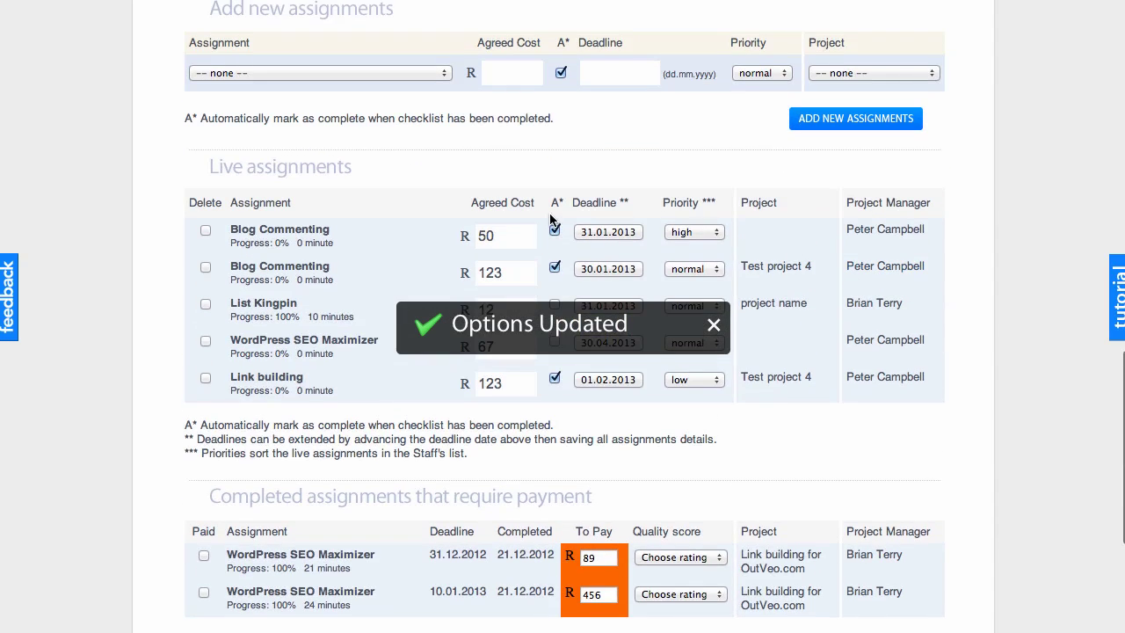
Open the high-priority Blog Commenting live assignment and examine its details, live checklist, files and notes sections
{"action": "left_click", "coordinate": [251, 233]}
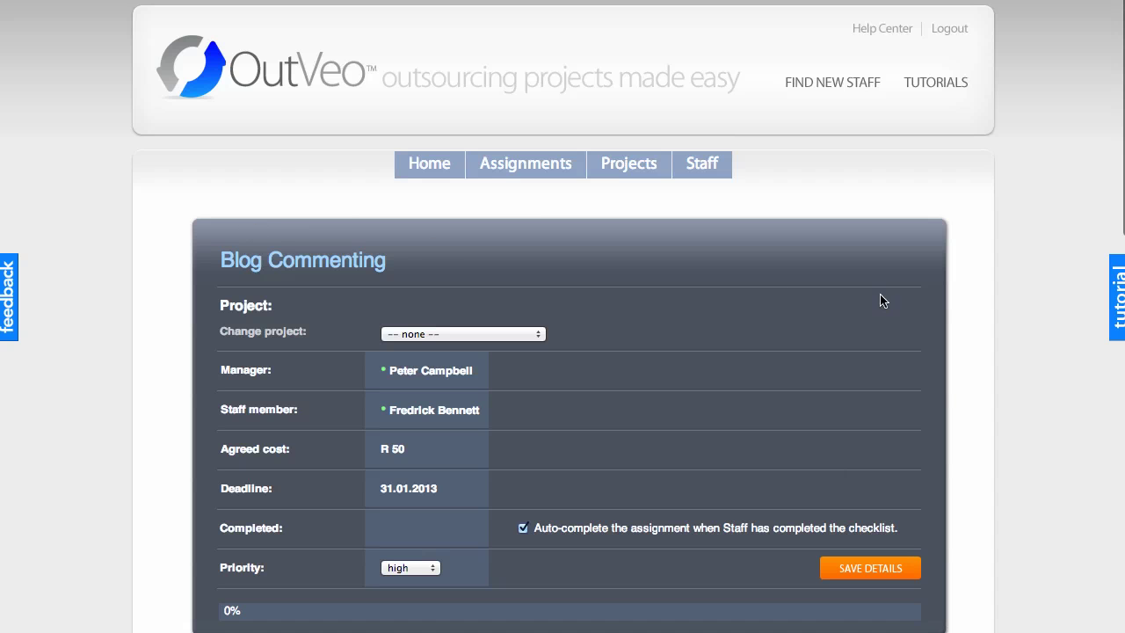
{"action": "scroll", "coordinate": [878, 301], "scroll_direction": "down", "scroll_amount": 1}
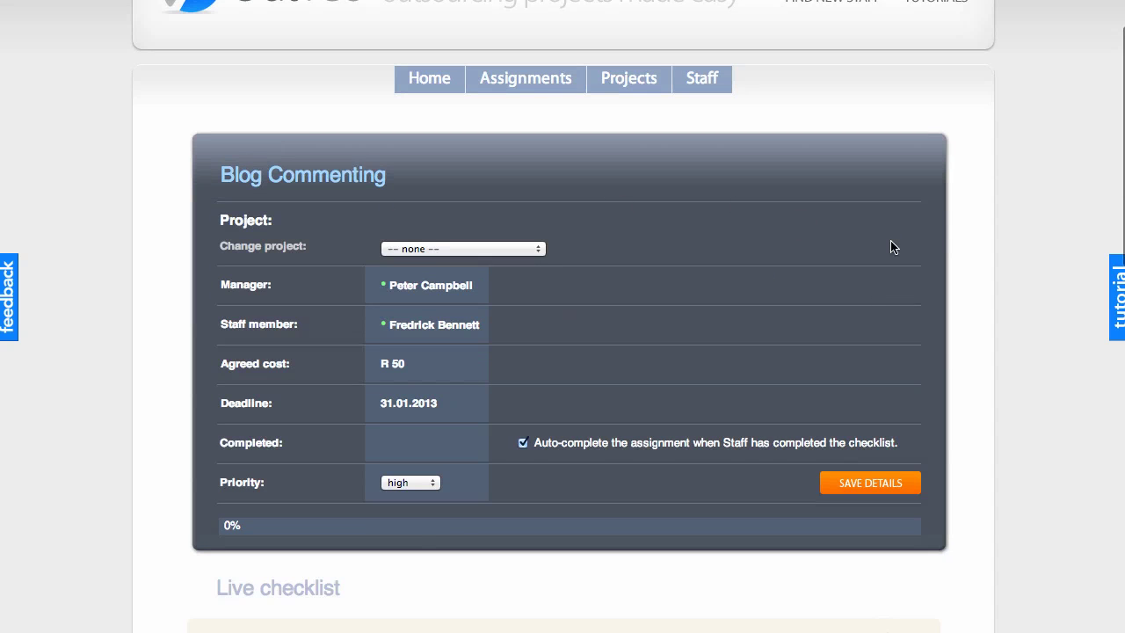
{"action": "scroll", "coordinate": [891, 246], "scroll_direction": "down", "scroll_amount": 2}
{"action": "scroll", "coordinate": [905, 243], "scroll_direction": "down", "scroll_amount": 10}
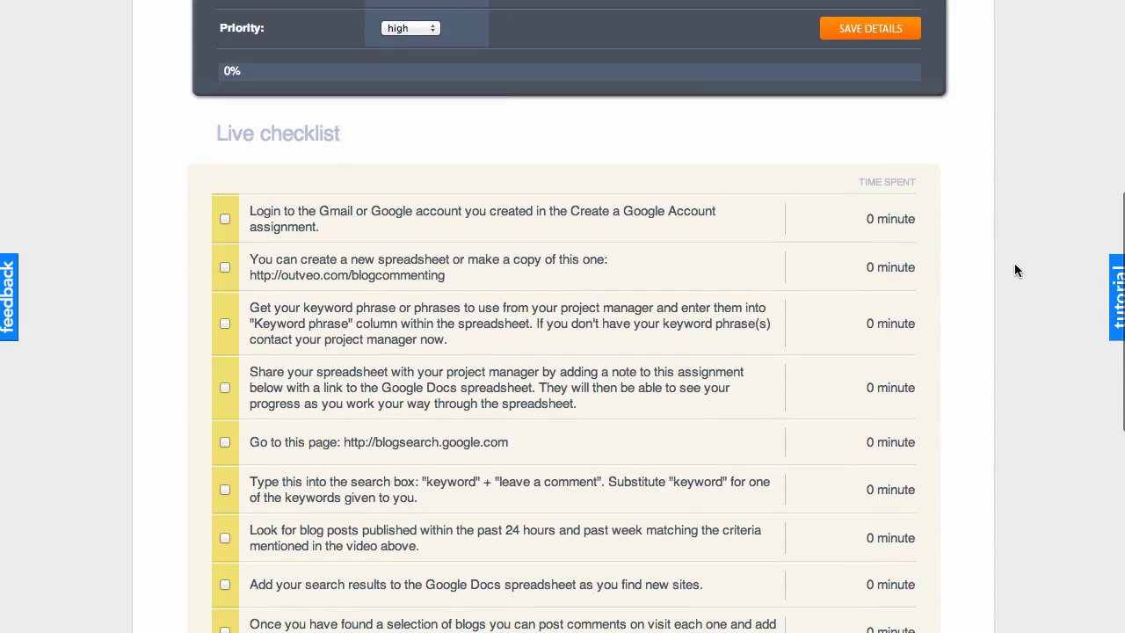
{"action": "scroll", "coordinate": [1015, 273], "scroll_direction": "down", "scroll_amount": 3}
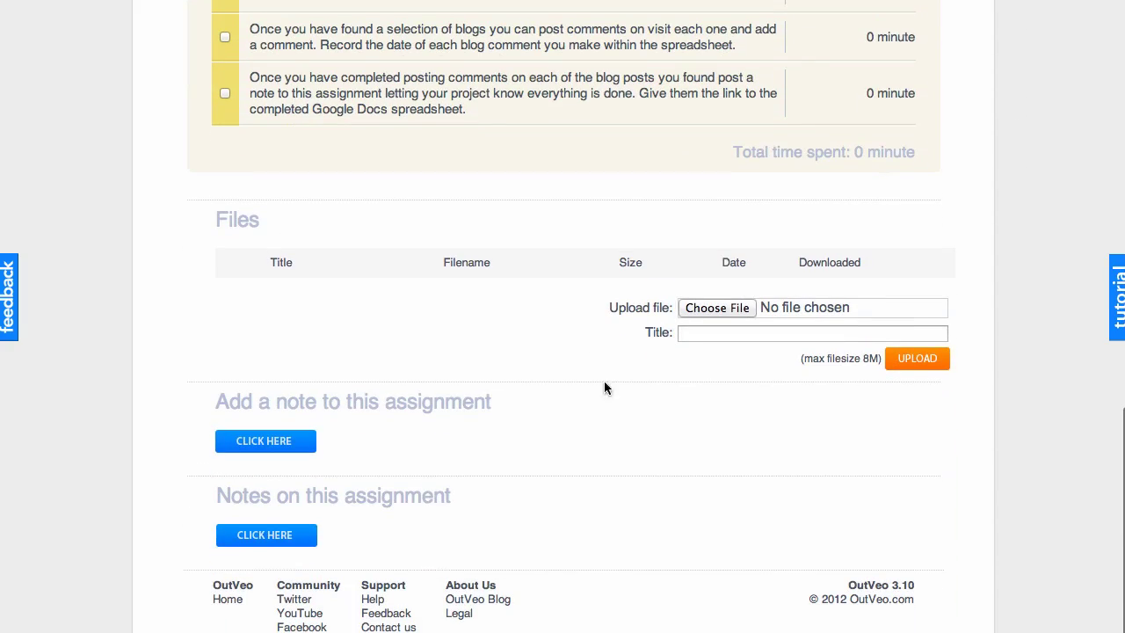
{"action": "scroll", "coordinate": [972, 448], "scroll_direction": "up", "scroll_amount": 12}
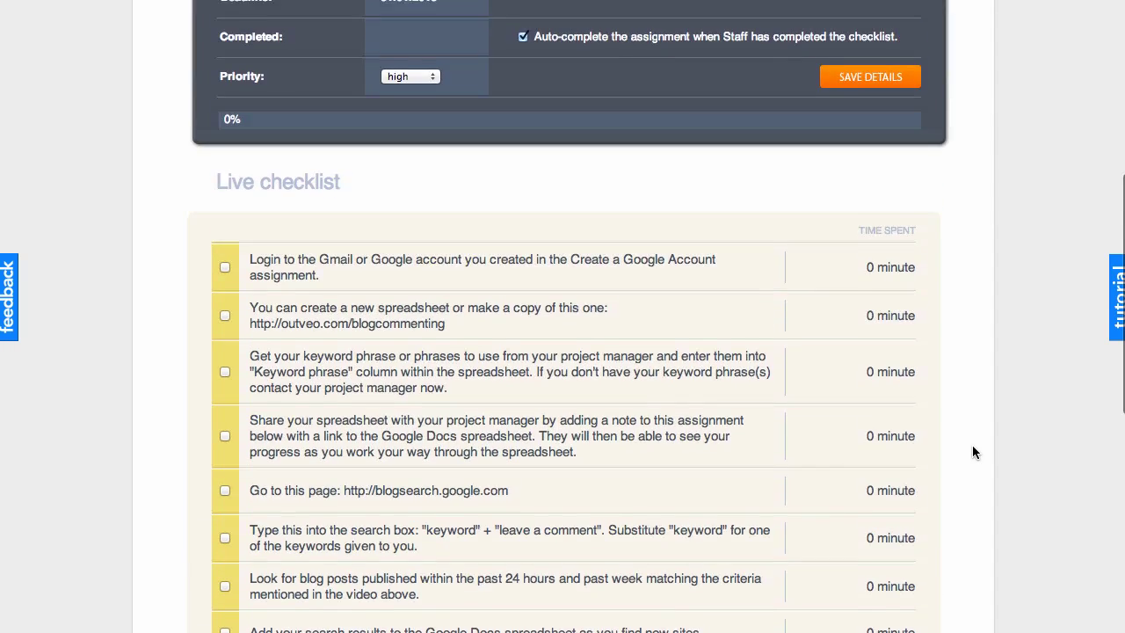
{"action": "scroll", "coordinate": [330, 158], "scroll_direction": "up", "scroll_amount": 3}
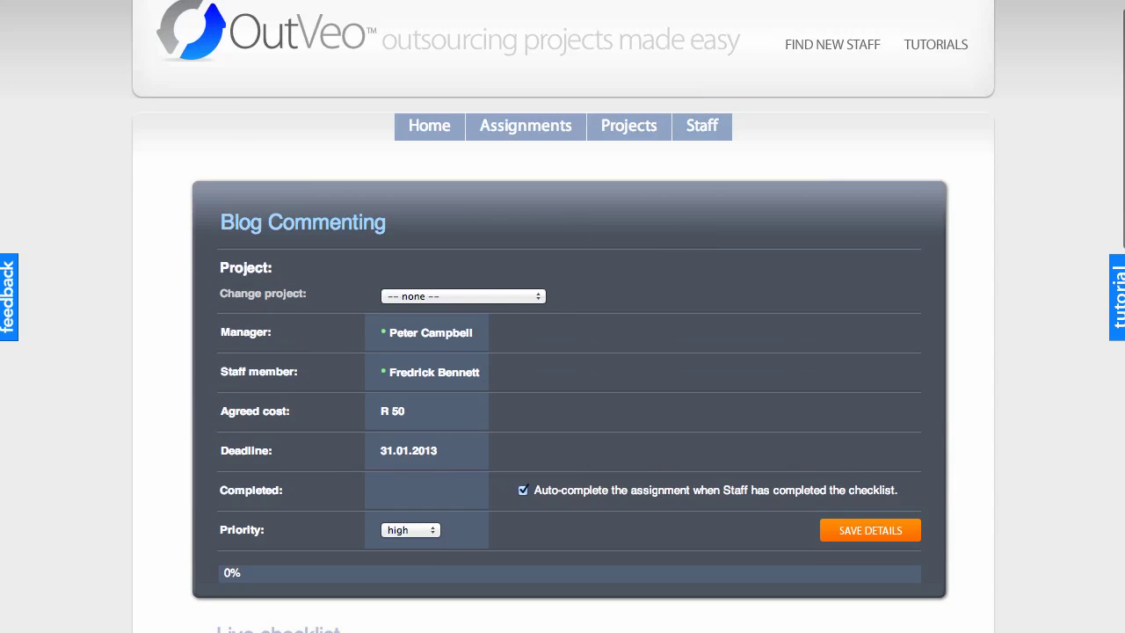
Return to the staff member's profile and review it from the live assignments back to the contact and background details
{"action": "key", "text": "alt+Left"}
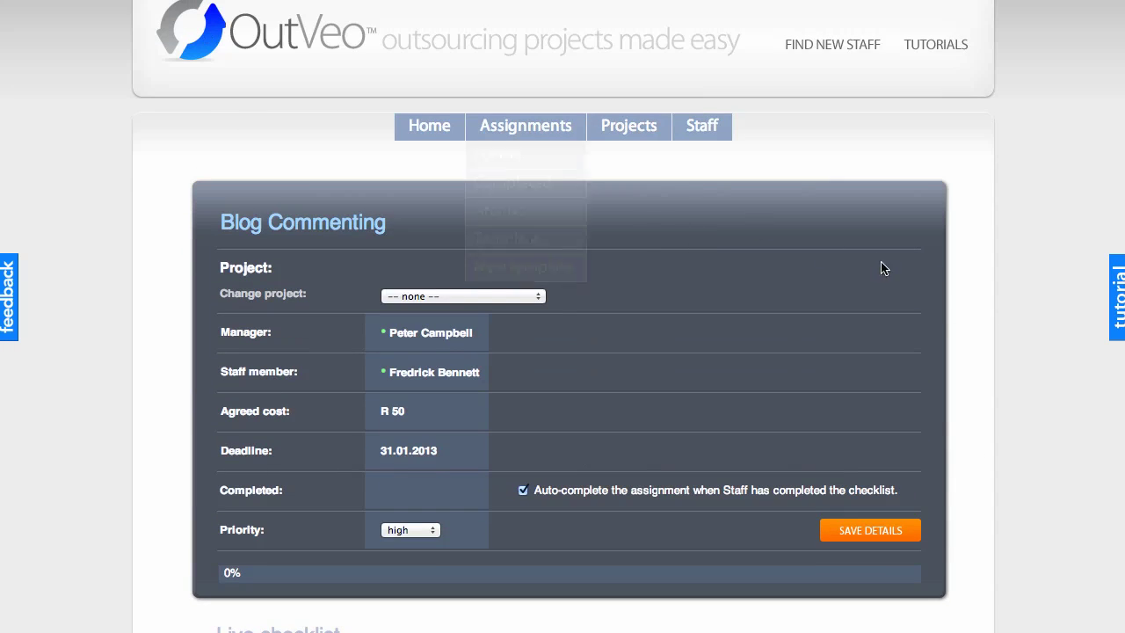
{"action": "scroll", "coordinate": [1037, 360], "scroll_direction": "up", "scroll_amount": 3}
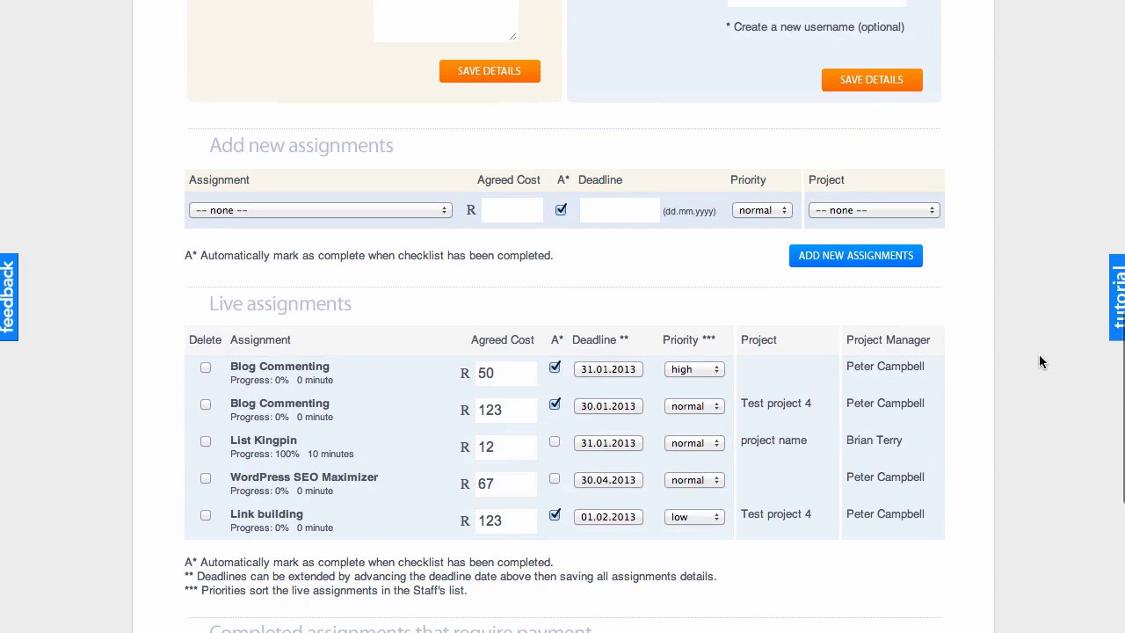
{"action": "scroll", "coordinate": [1040, 360], "scroll_direction": "up", "scroll_amount": 8}
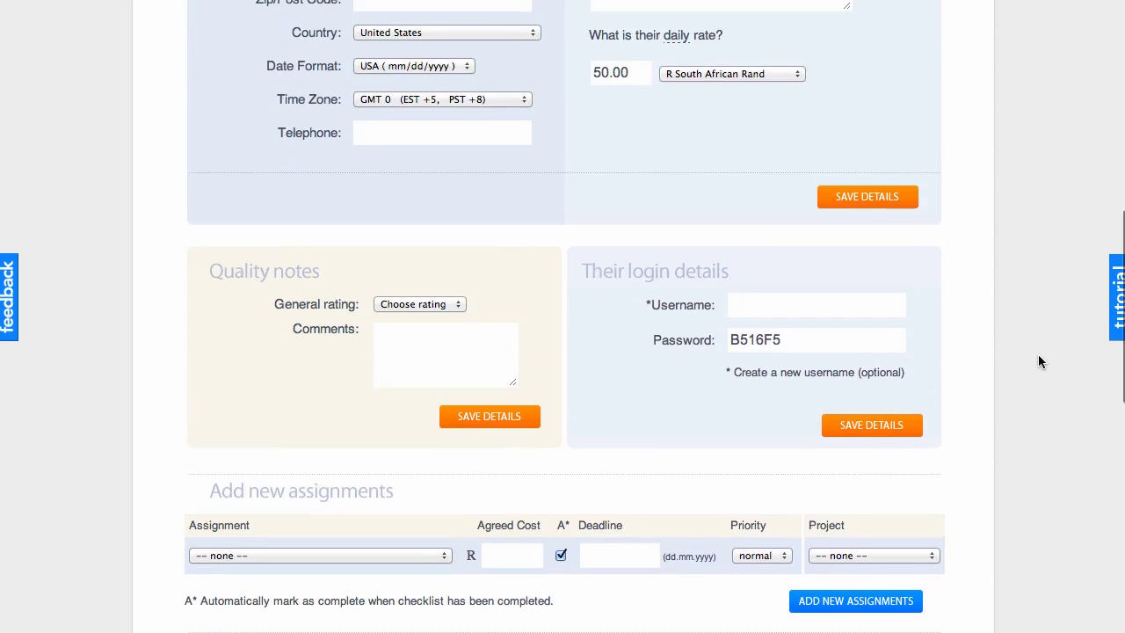
{"action": "scroll", "coordinate": [1038, 361], "scroll_direction": "up", "scroll_amount": 4}
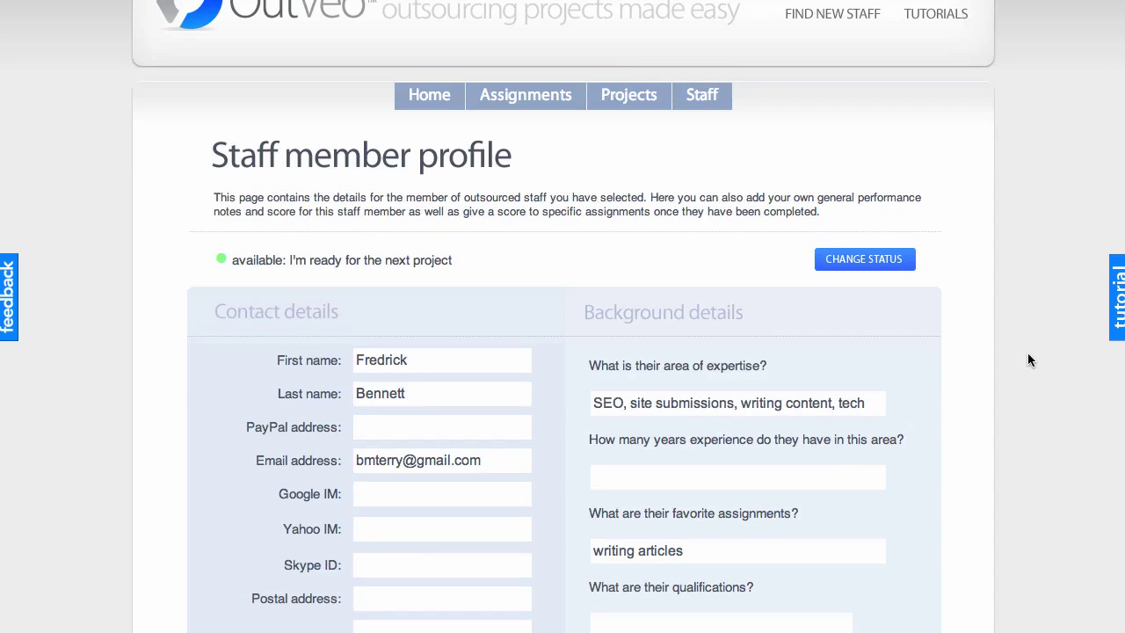
{"action": "scroll", "coordinate": [1027, 349], "scroll_direction": "up", "scroll_amount": 1}
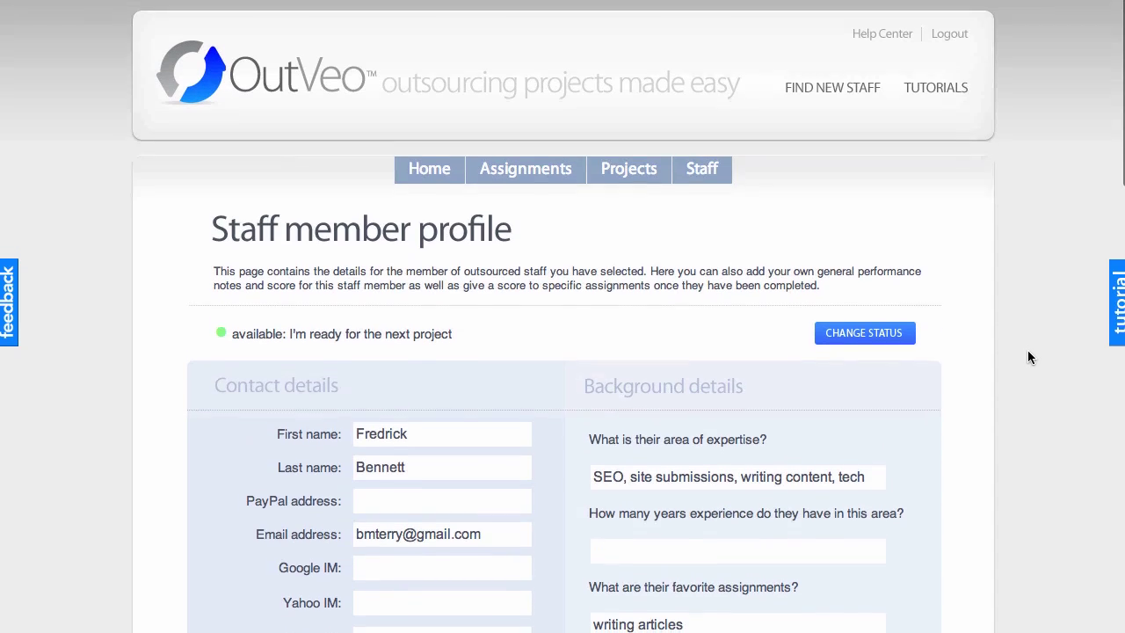